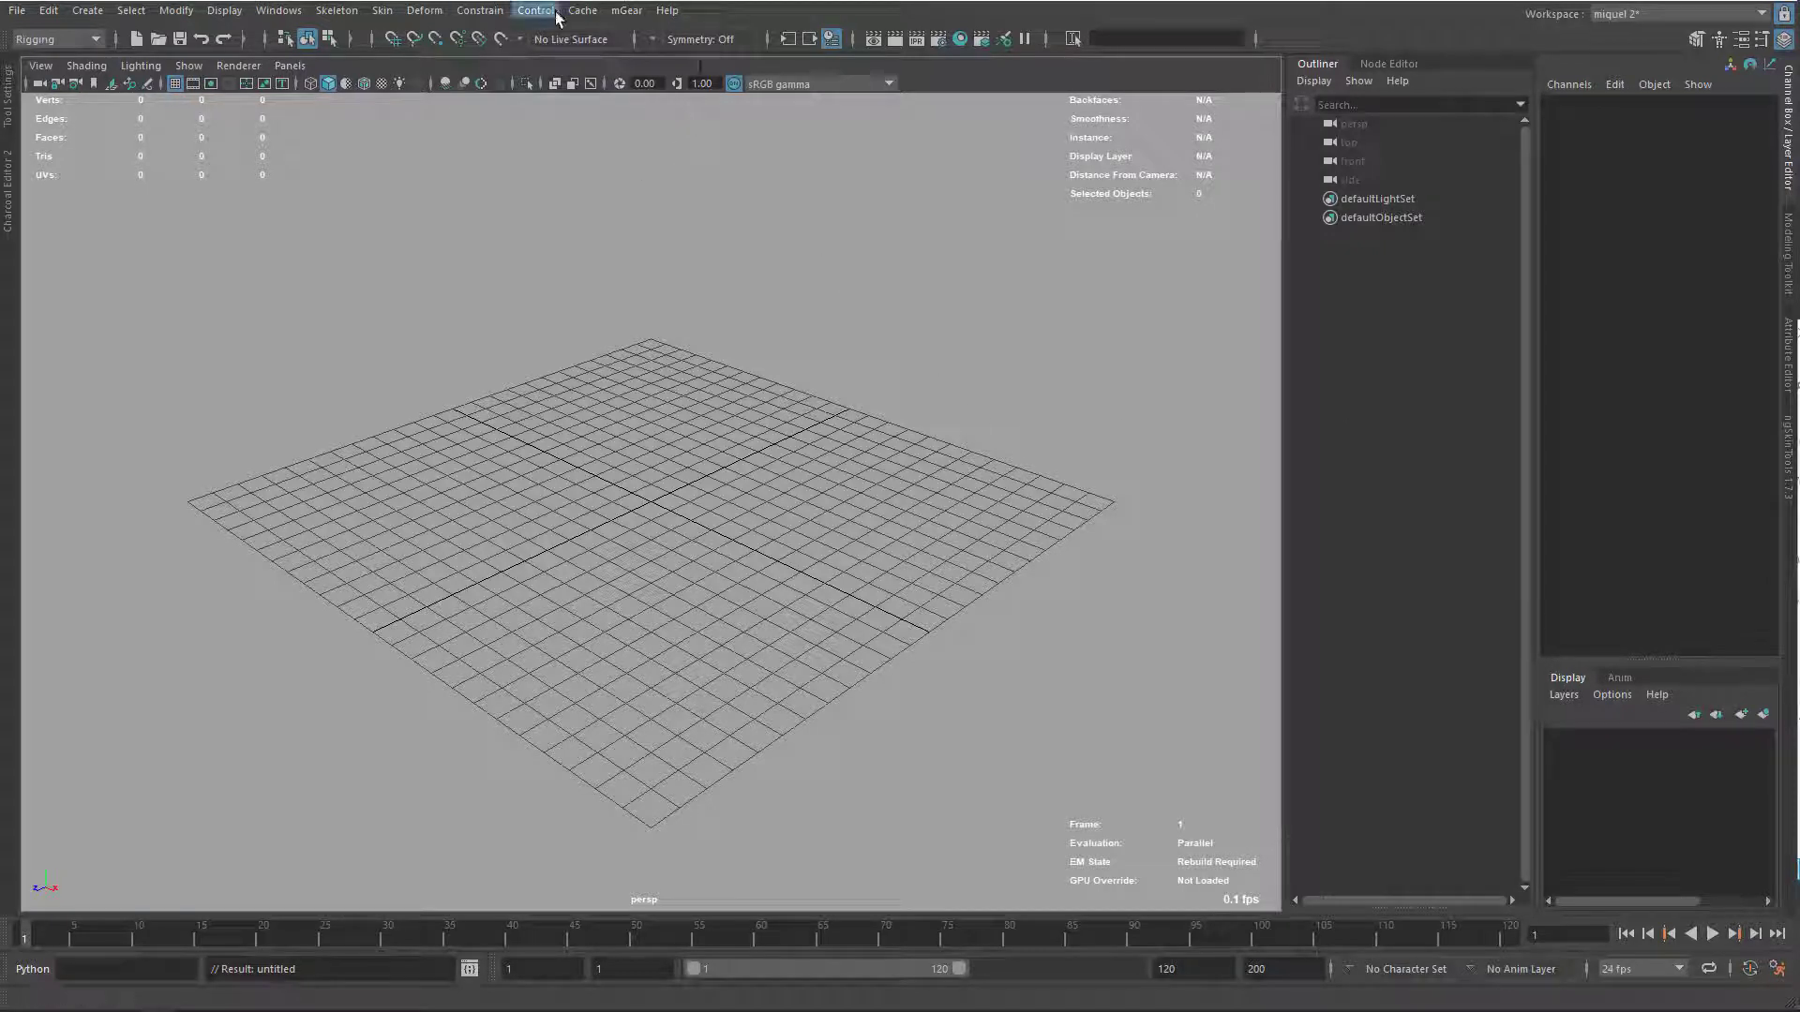
Import the Shifter guide template file from the data folder of the custom_steps bookmark
left_click(627, 11)
mouse_move(703, 45)
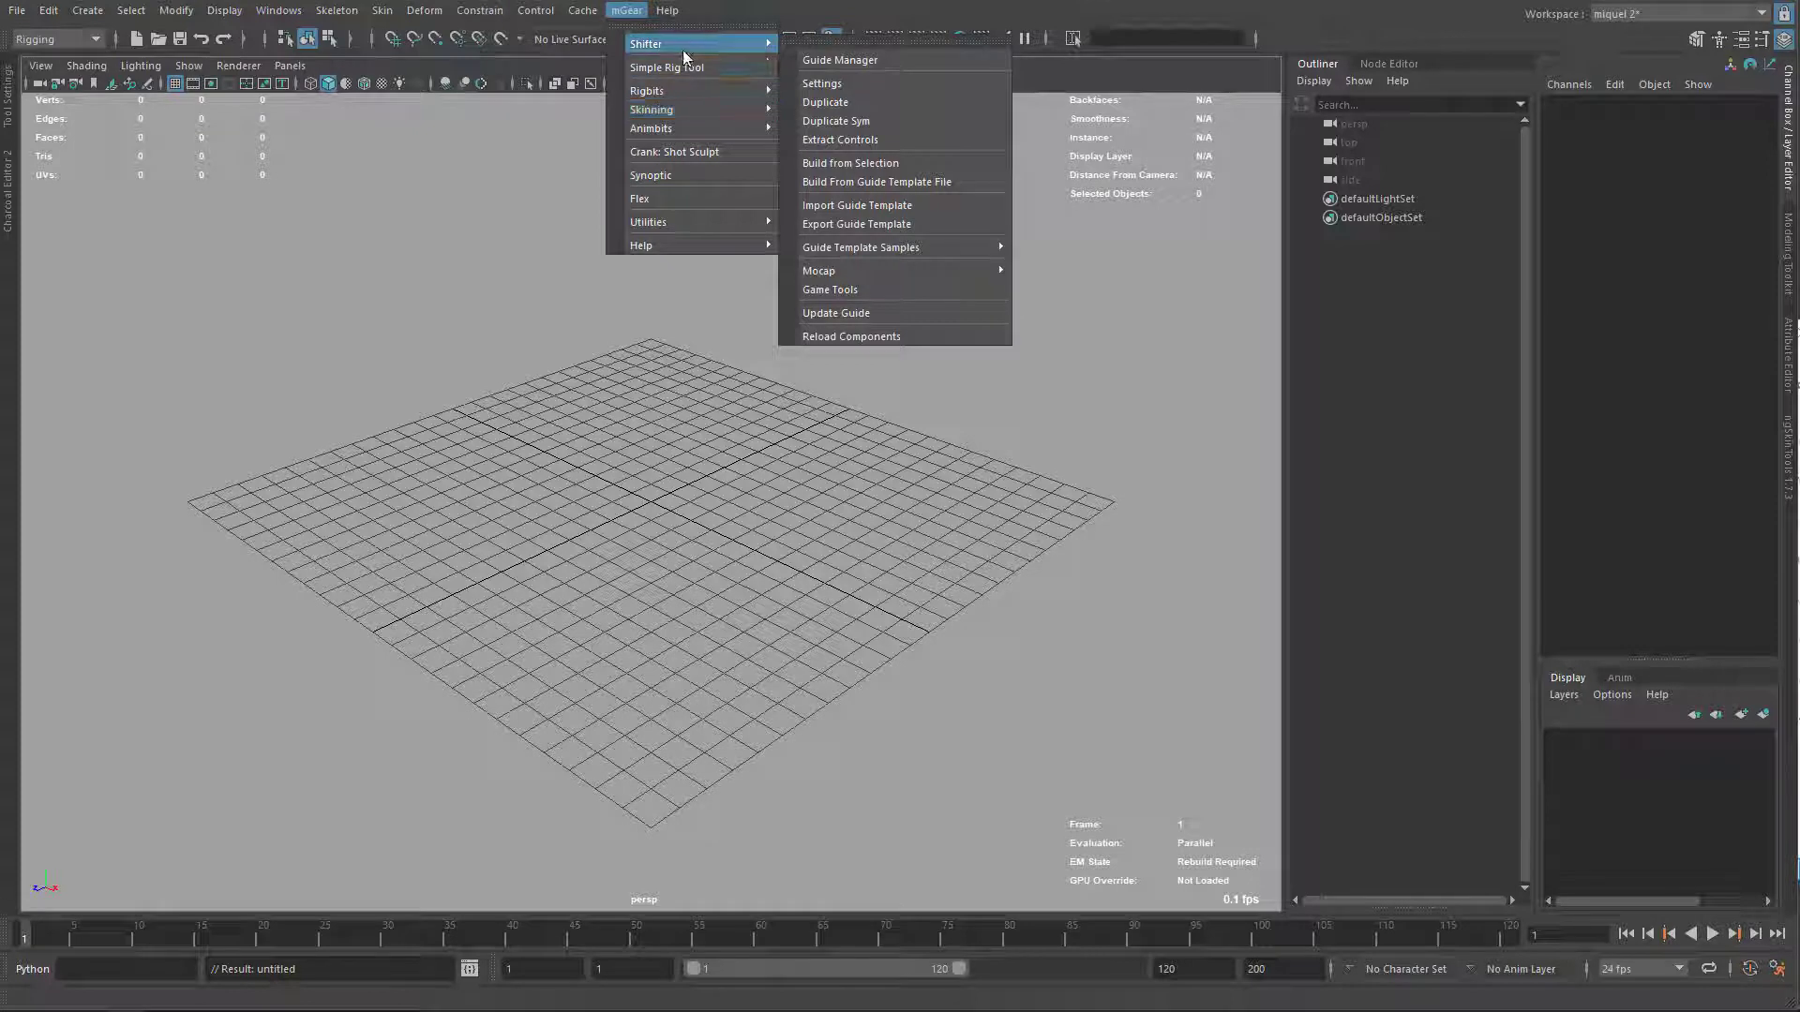
left_click(879, 210)
left_click(451, 436)
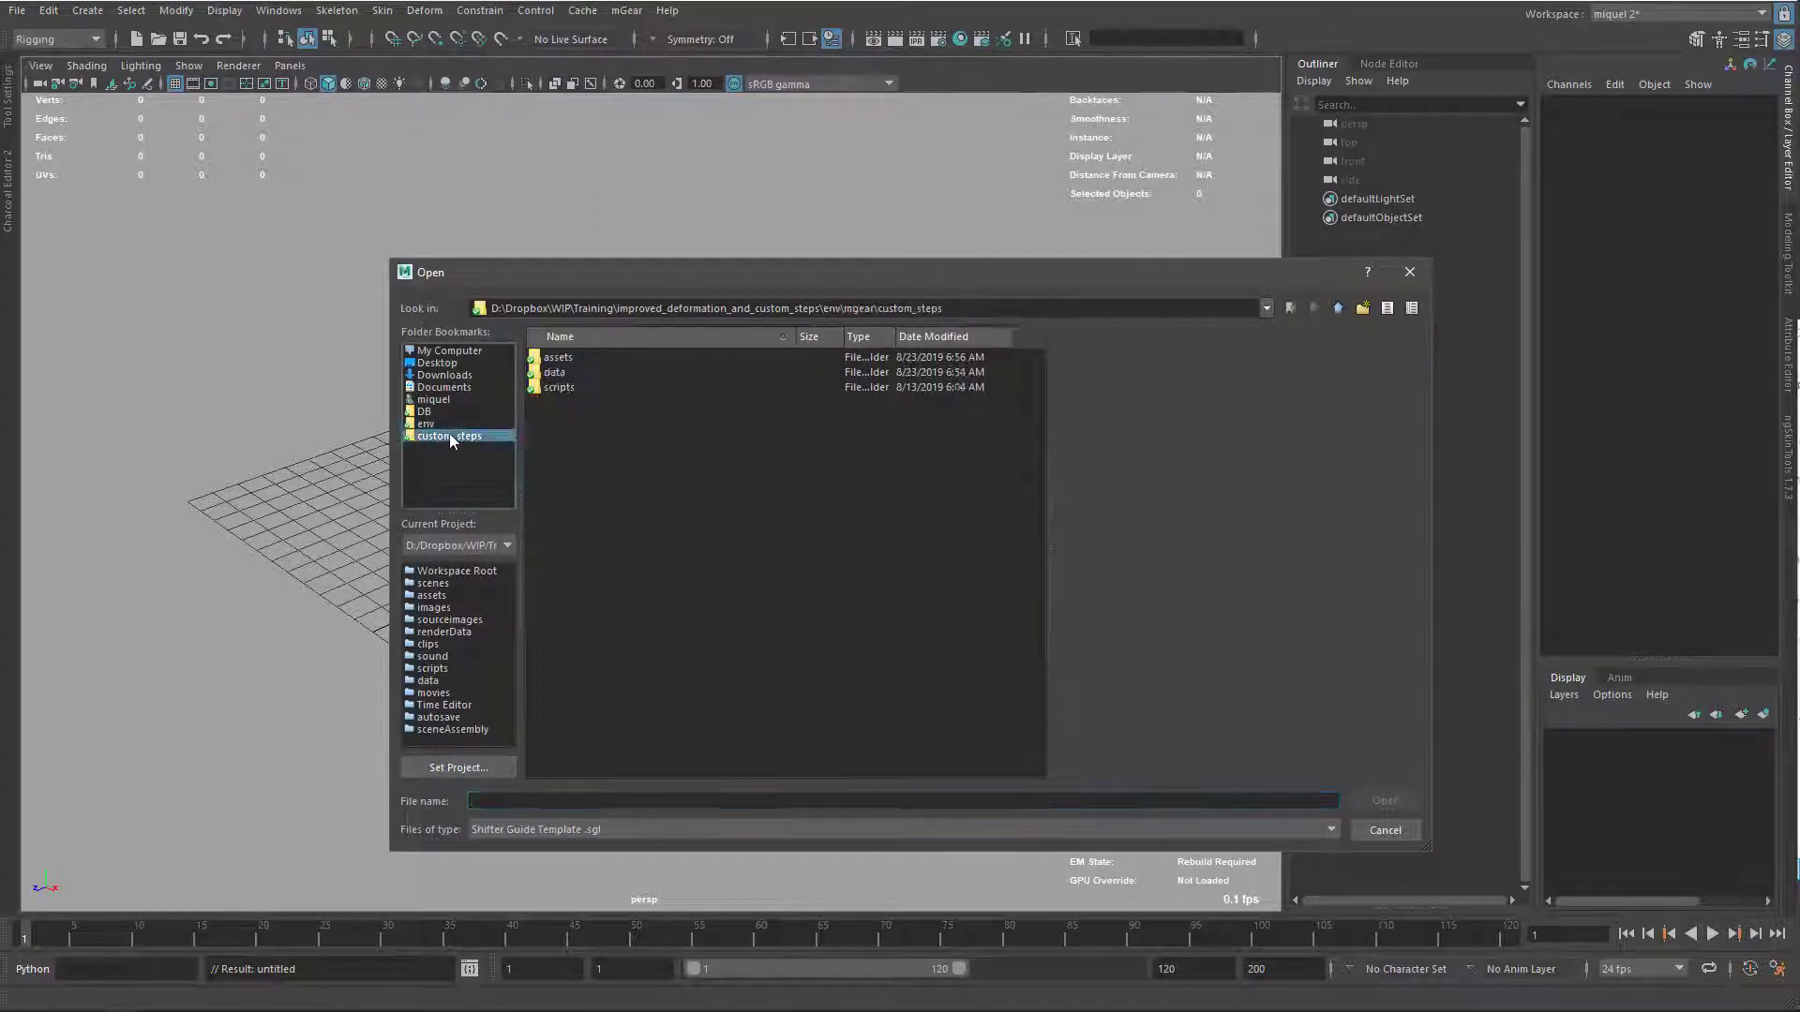
double_click(574, 372)
double_click(565, 389)
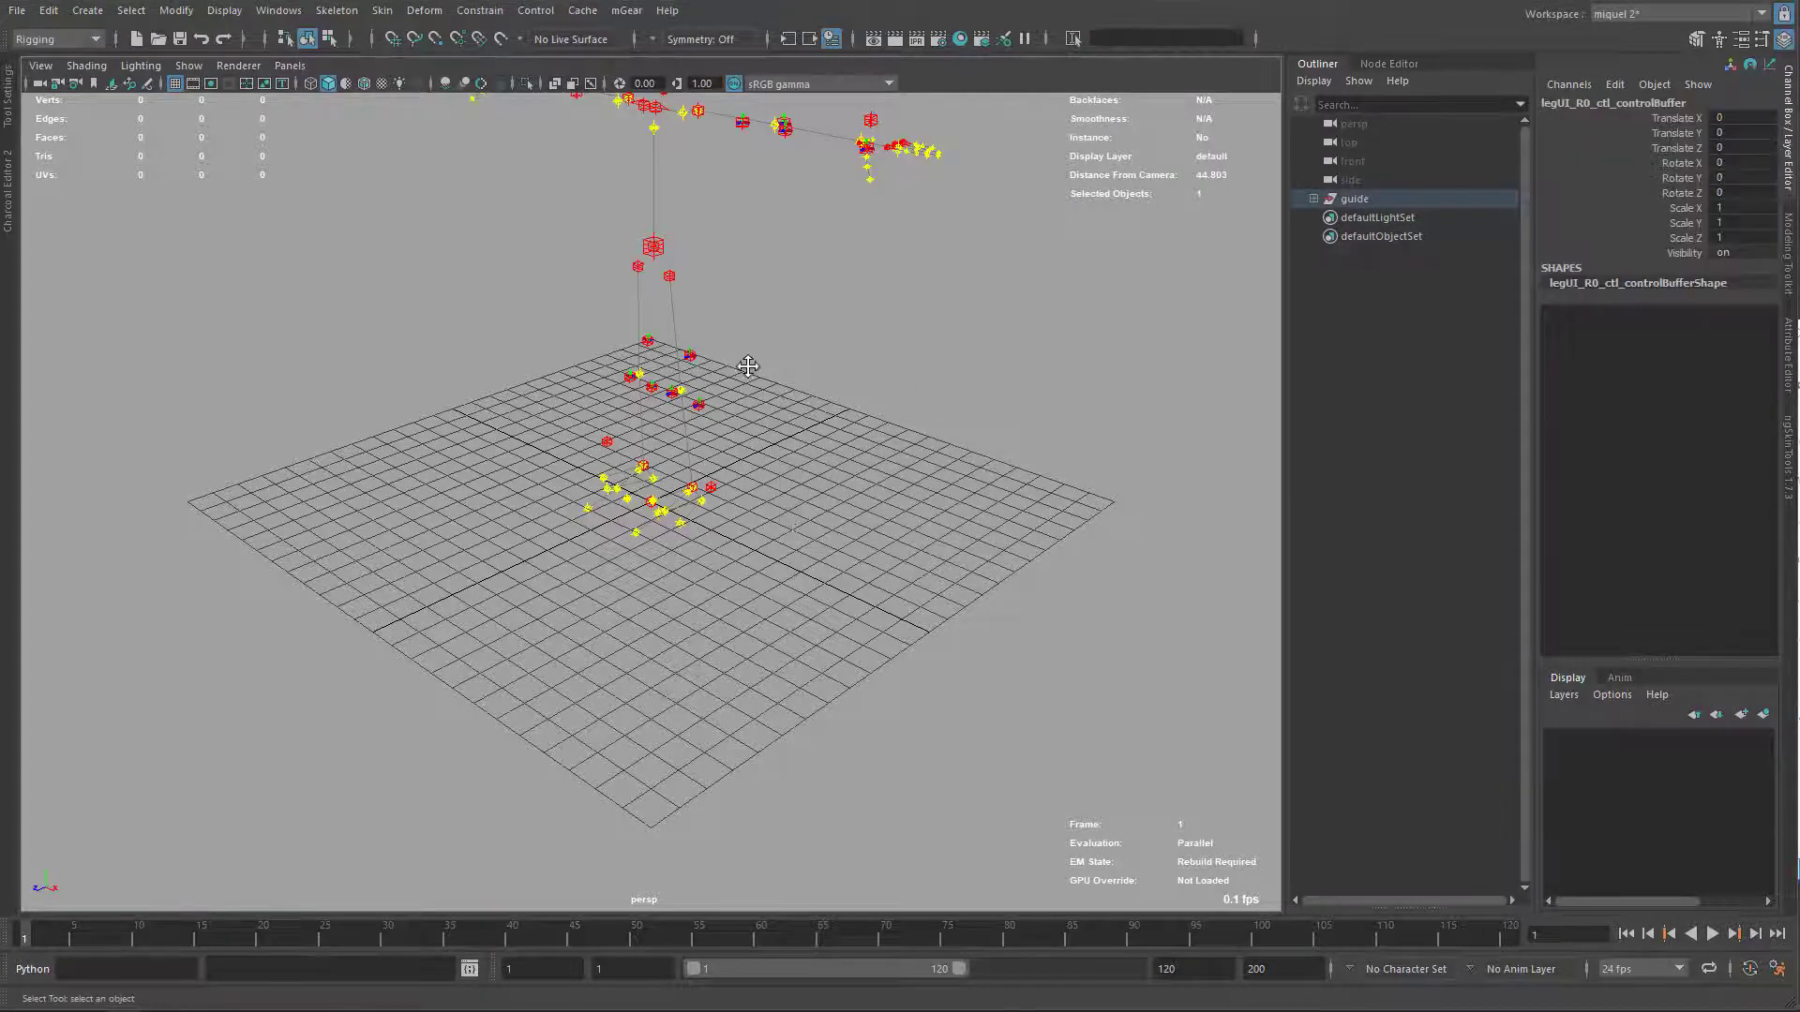
Build the Shifter rig from the selected guide group and close the build log
mouse_move(795, 527)
left_mouse_down("alt")
mouse_move(775, 510)
mouse_move(794, 498)
left_mouse_up("alt")
left_click(1352, 200)
left_click(625, 11)
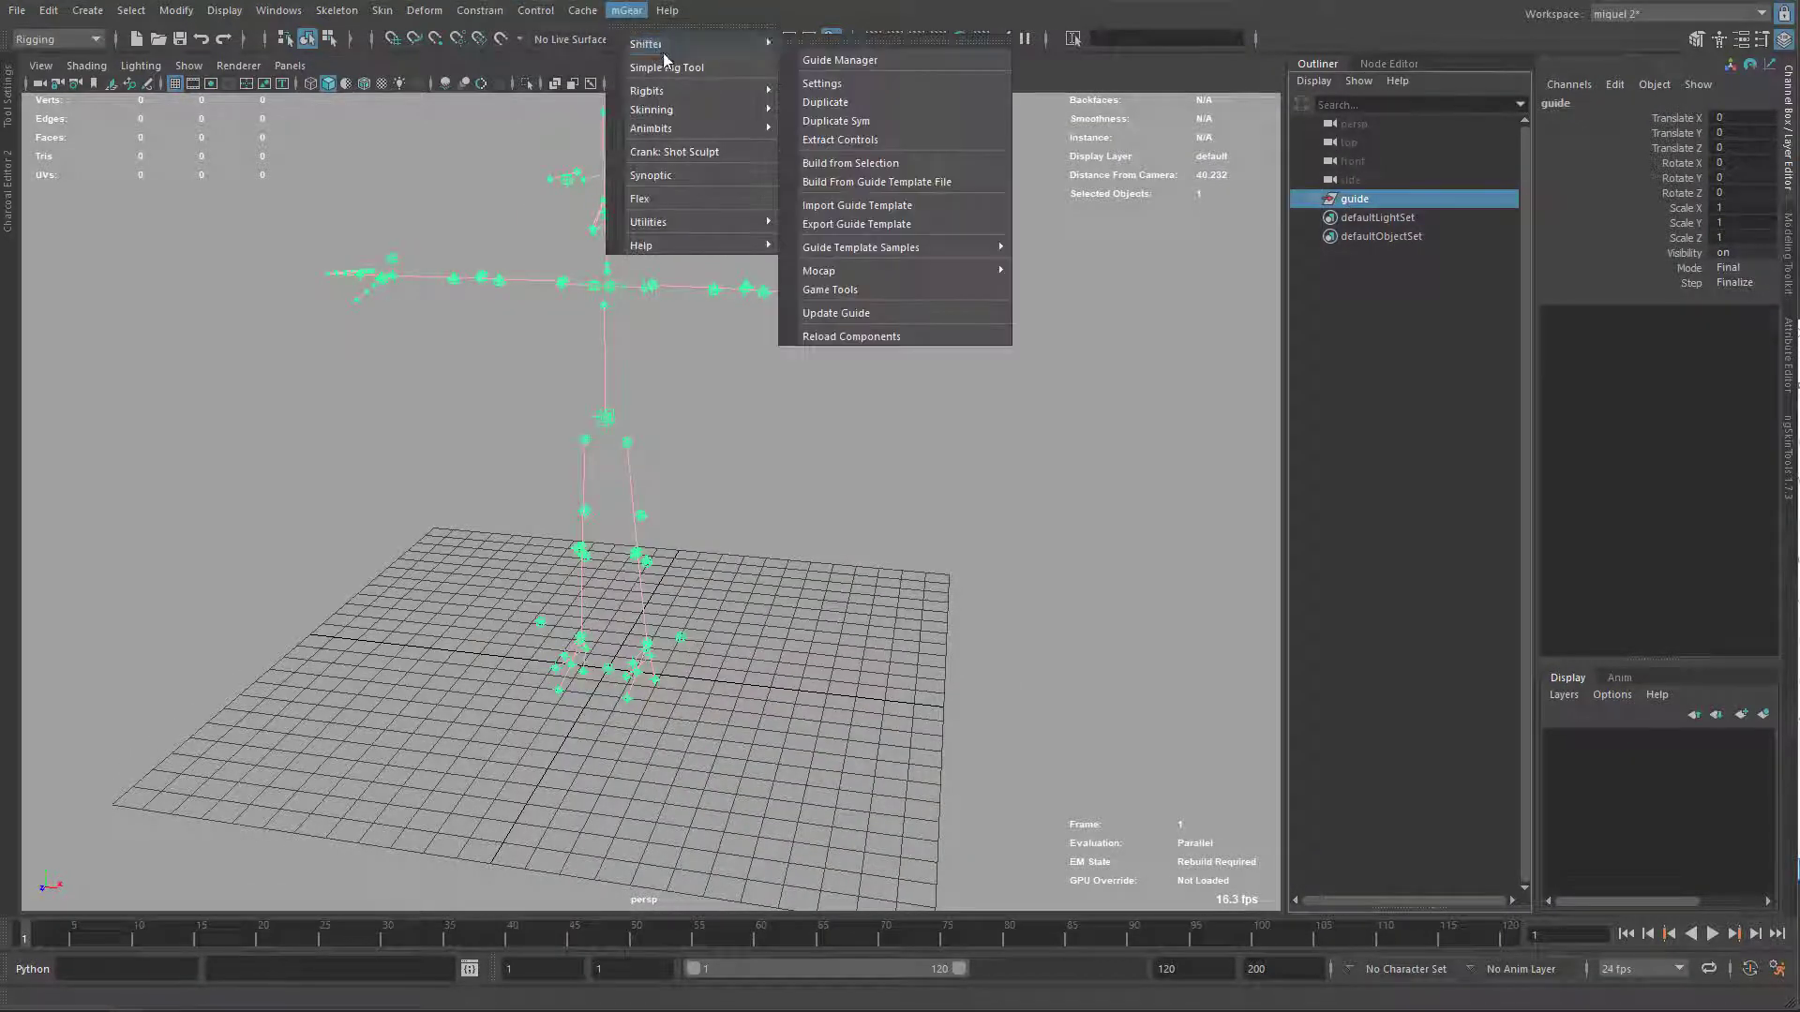
left_click(849, 163)
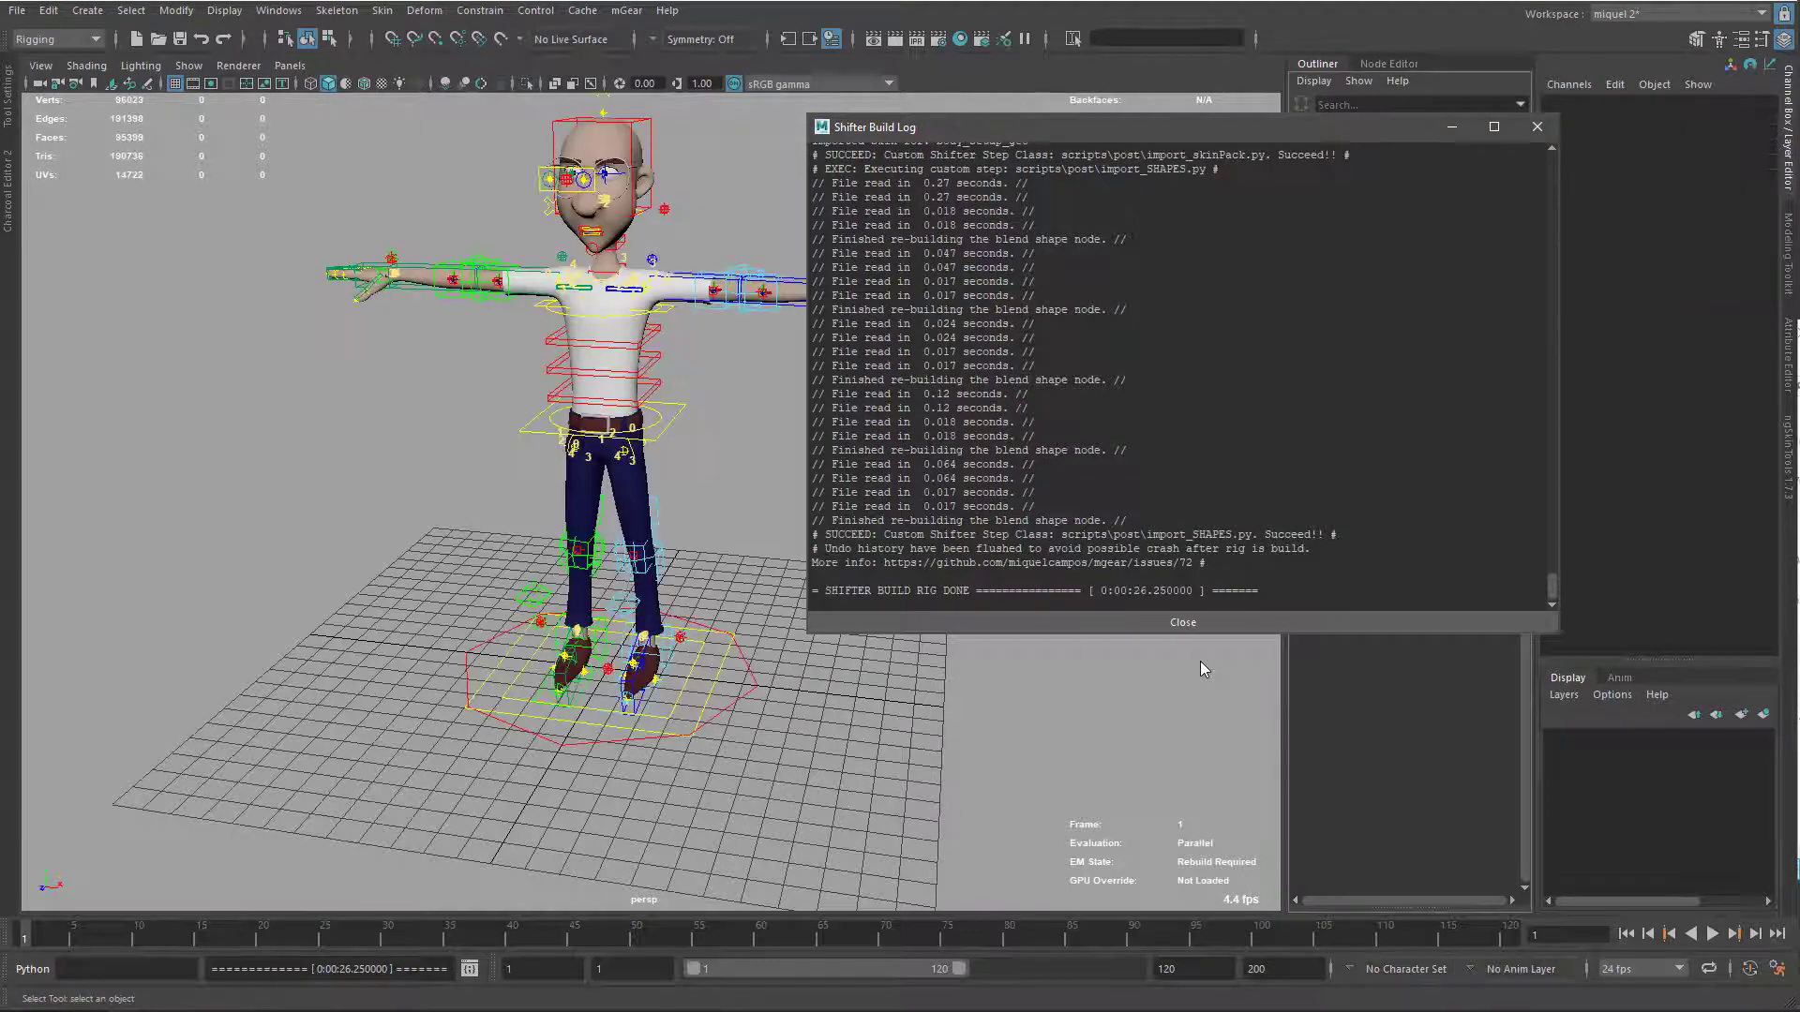
left_click(1537, 129)
Delete the guide group from the scene
mouse_move(847, 450)
left_mouse_down("alt")
mouse_move(916, 442)
mouse_move(848, 446)
mouse_move(862, 448)
left_mouse_up("alt")
left_click(1343, 236)
left_click(1357, 201)
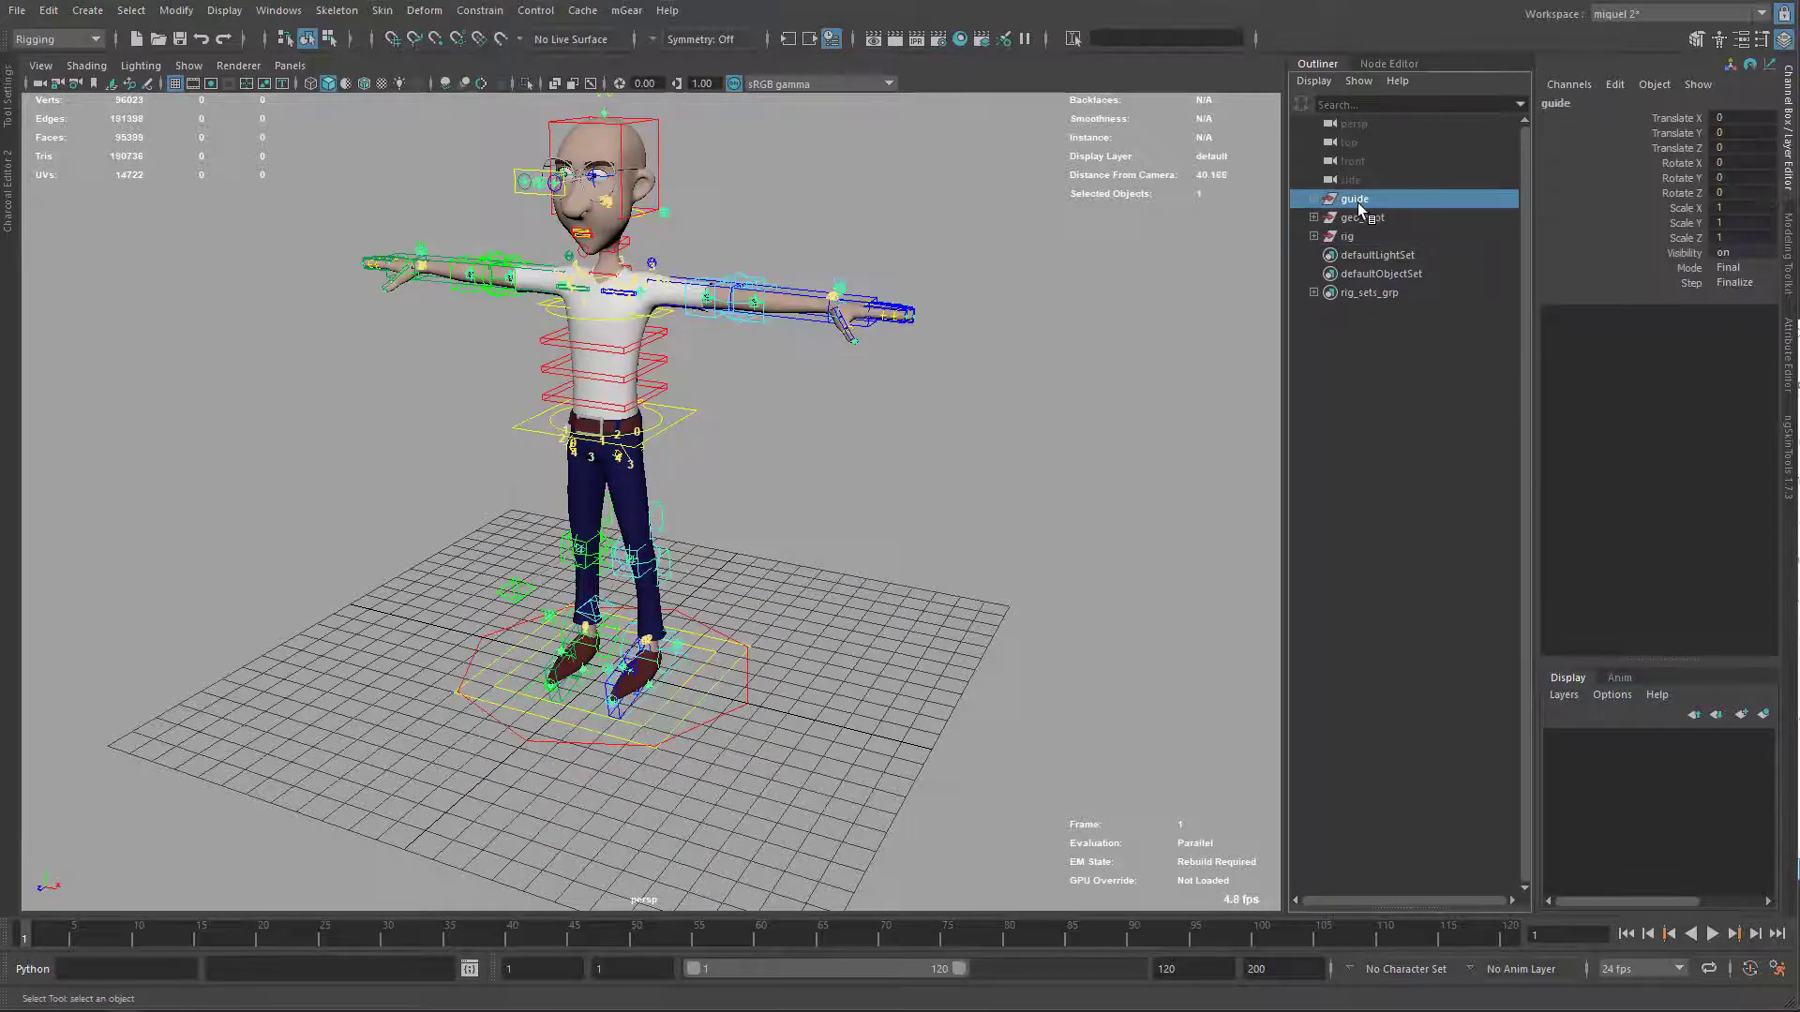
key("Delete")
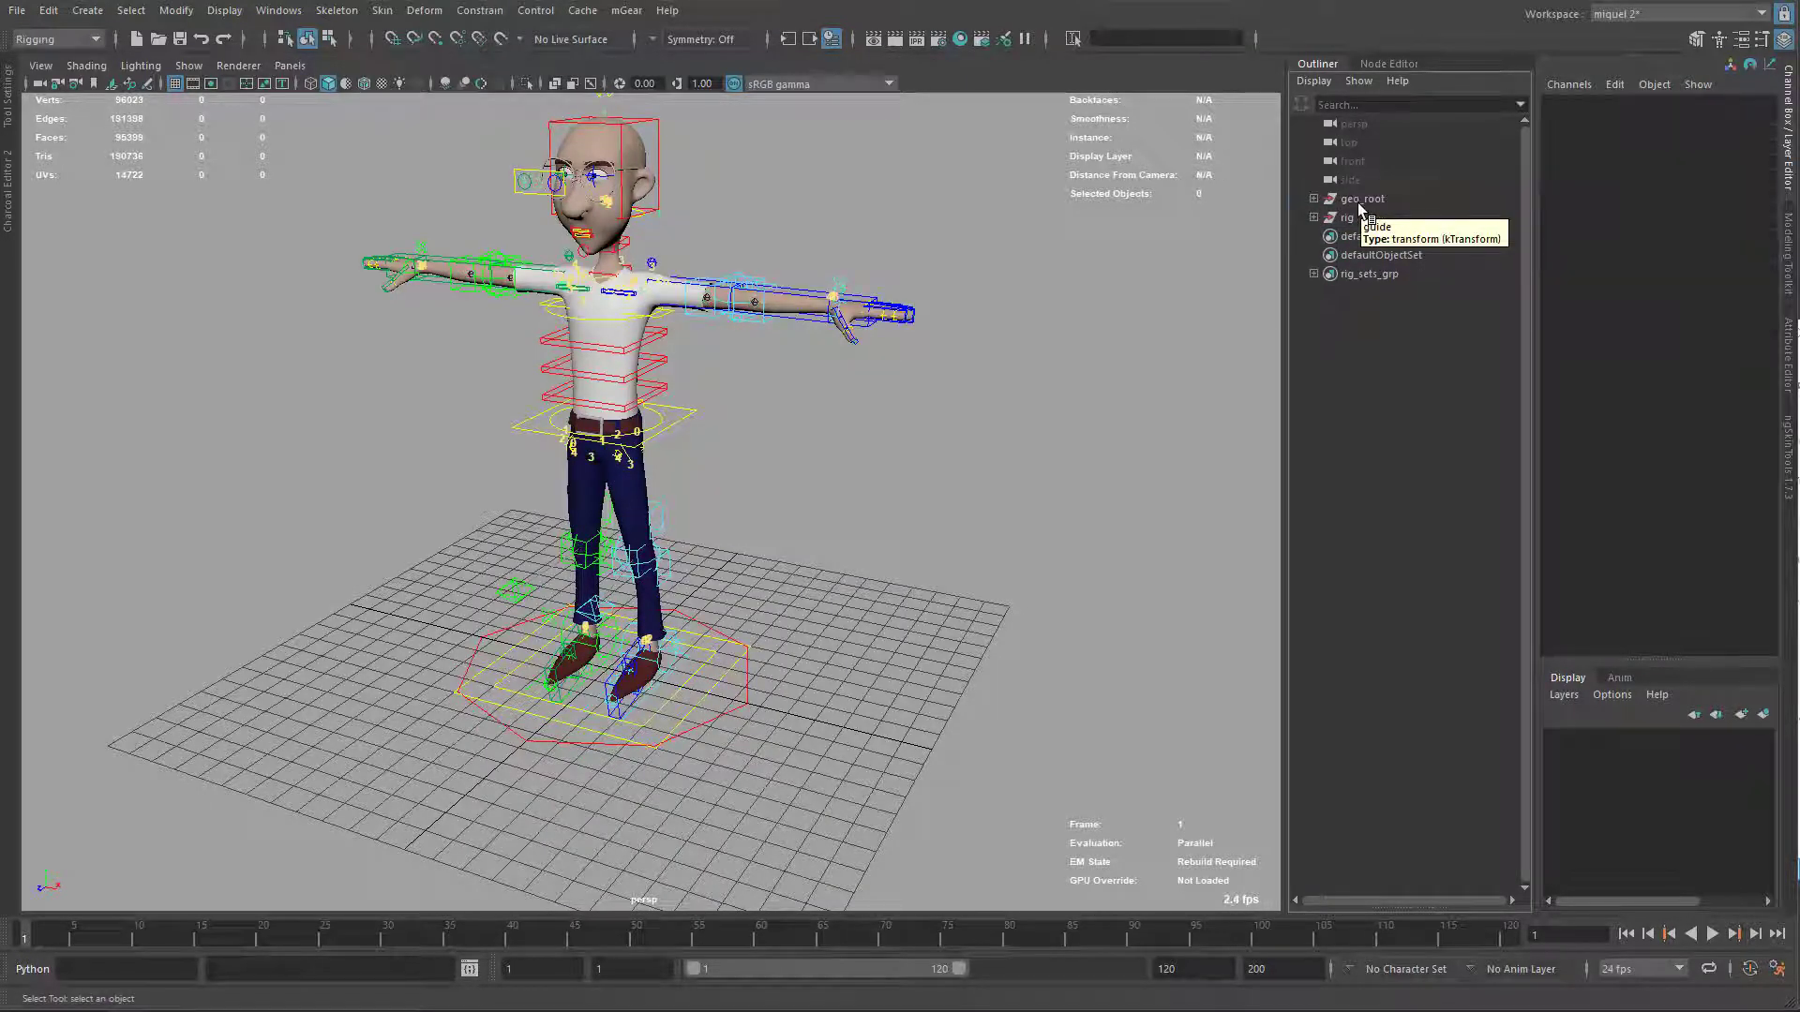
Display the character in wireframe and parent the geo_root group under the rig group
middle_click_drag(674, 408, 757, 419, "alt")
left_click_drag(757, 419, 776, 442, "alt")
right_click_drag(776, 442, 791, 457, "alt")
key("4")
mouse_move(790, 457)
middle_mouse_down("alt")
mouse_move(761, 458)
mouse_move(758, 520)
middle_mouse_up("alt")
left_click_drag(758, 520, 795, 448, "alt")
right_click_drag(795, 448, 836, 435, "alt")
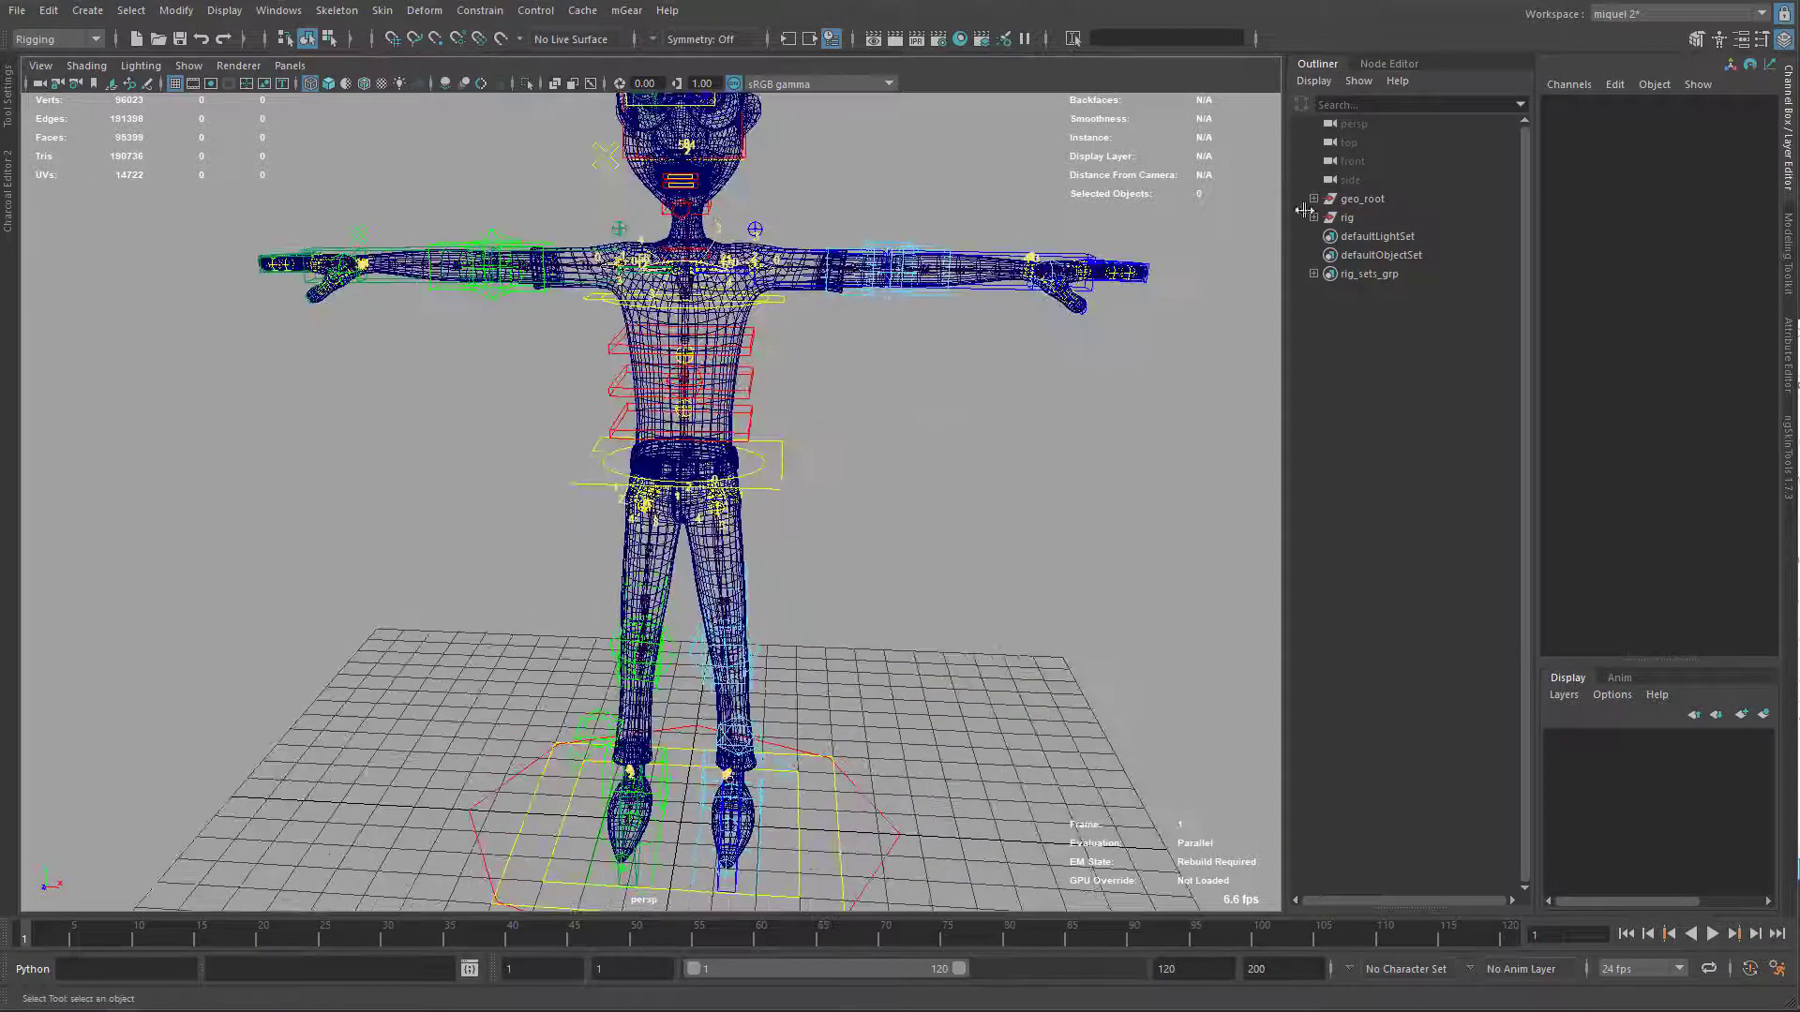
left_click(1364, 201)
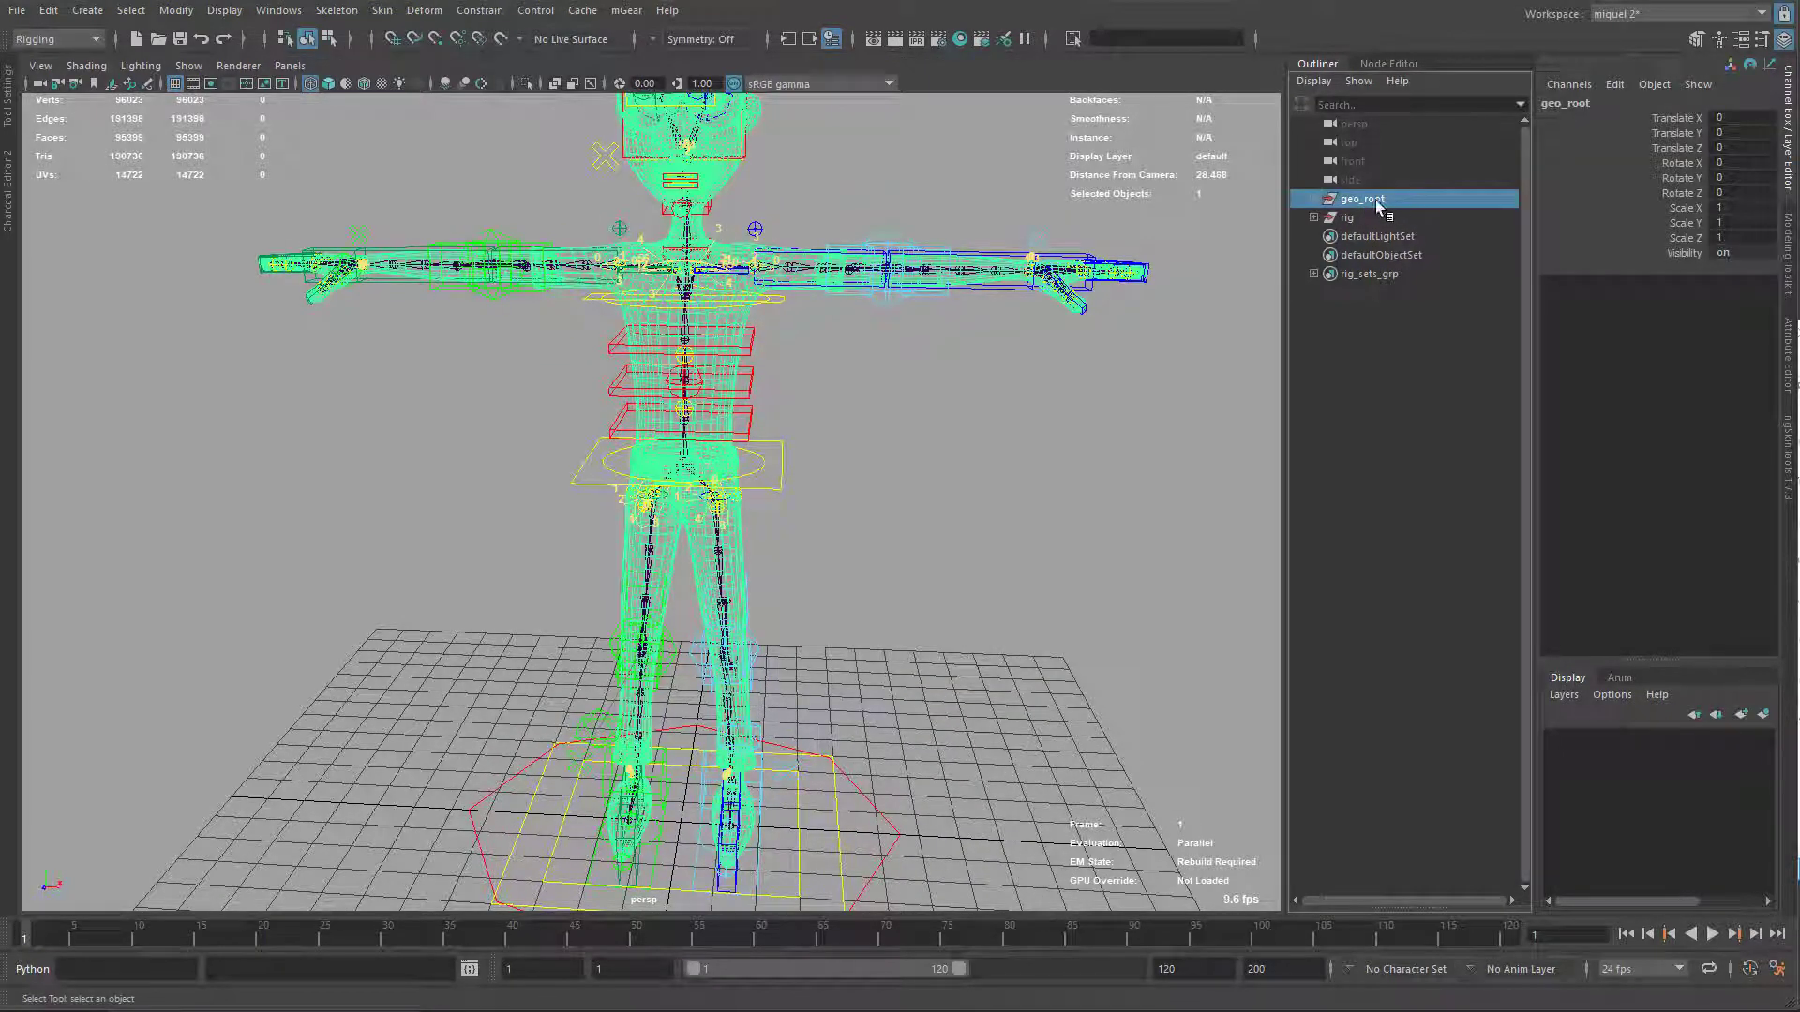
middle_click_drag(1354, 206, 1355, 218)
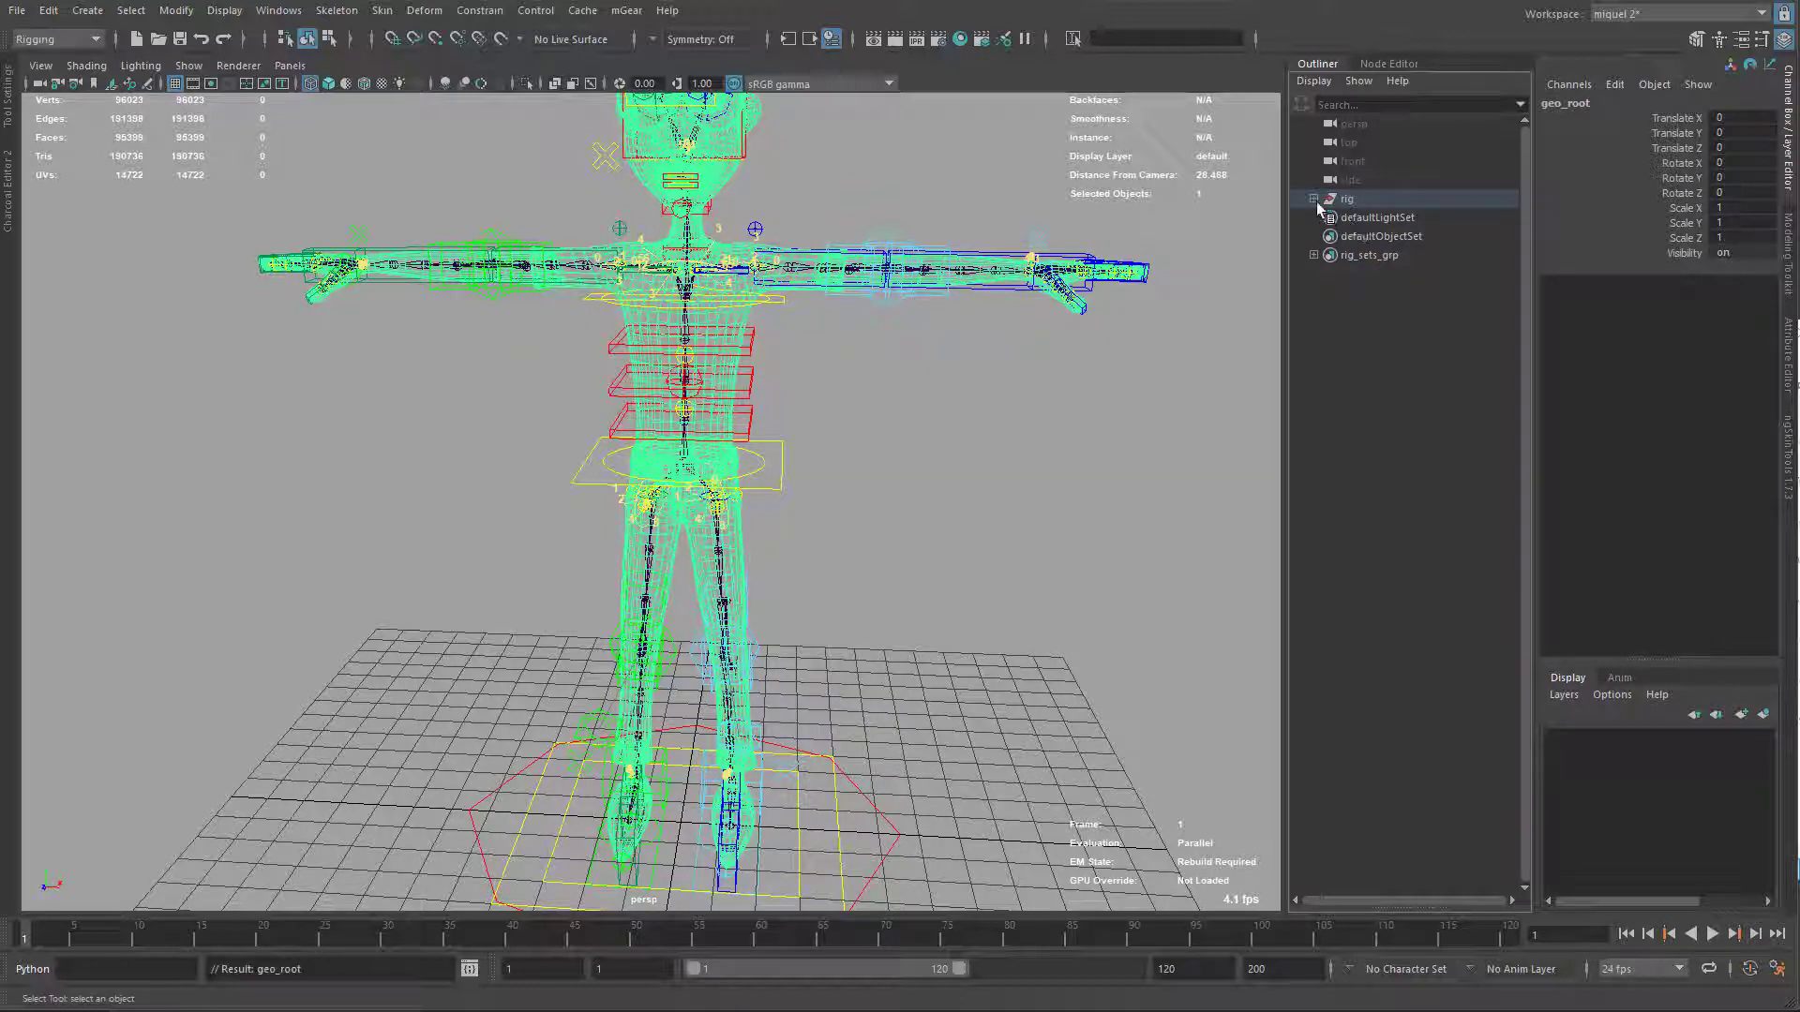
left_click(1314, 199)
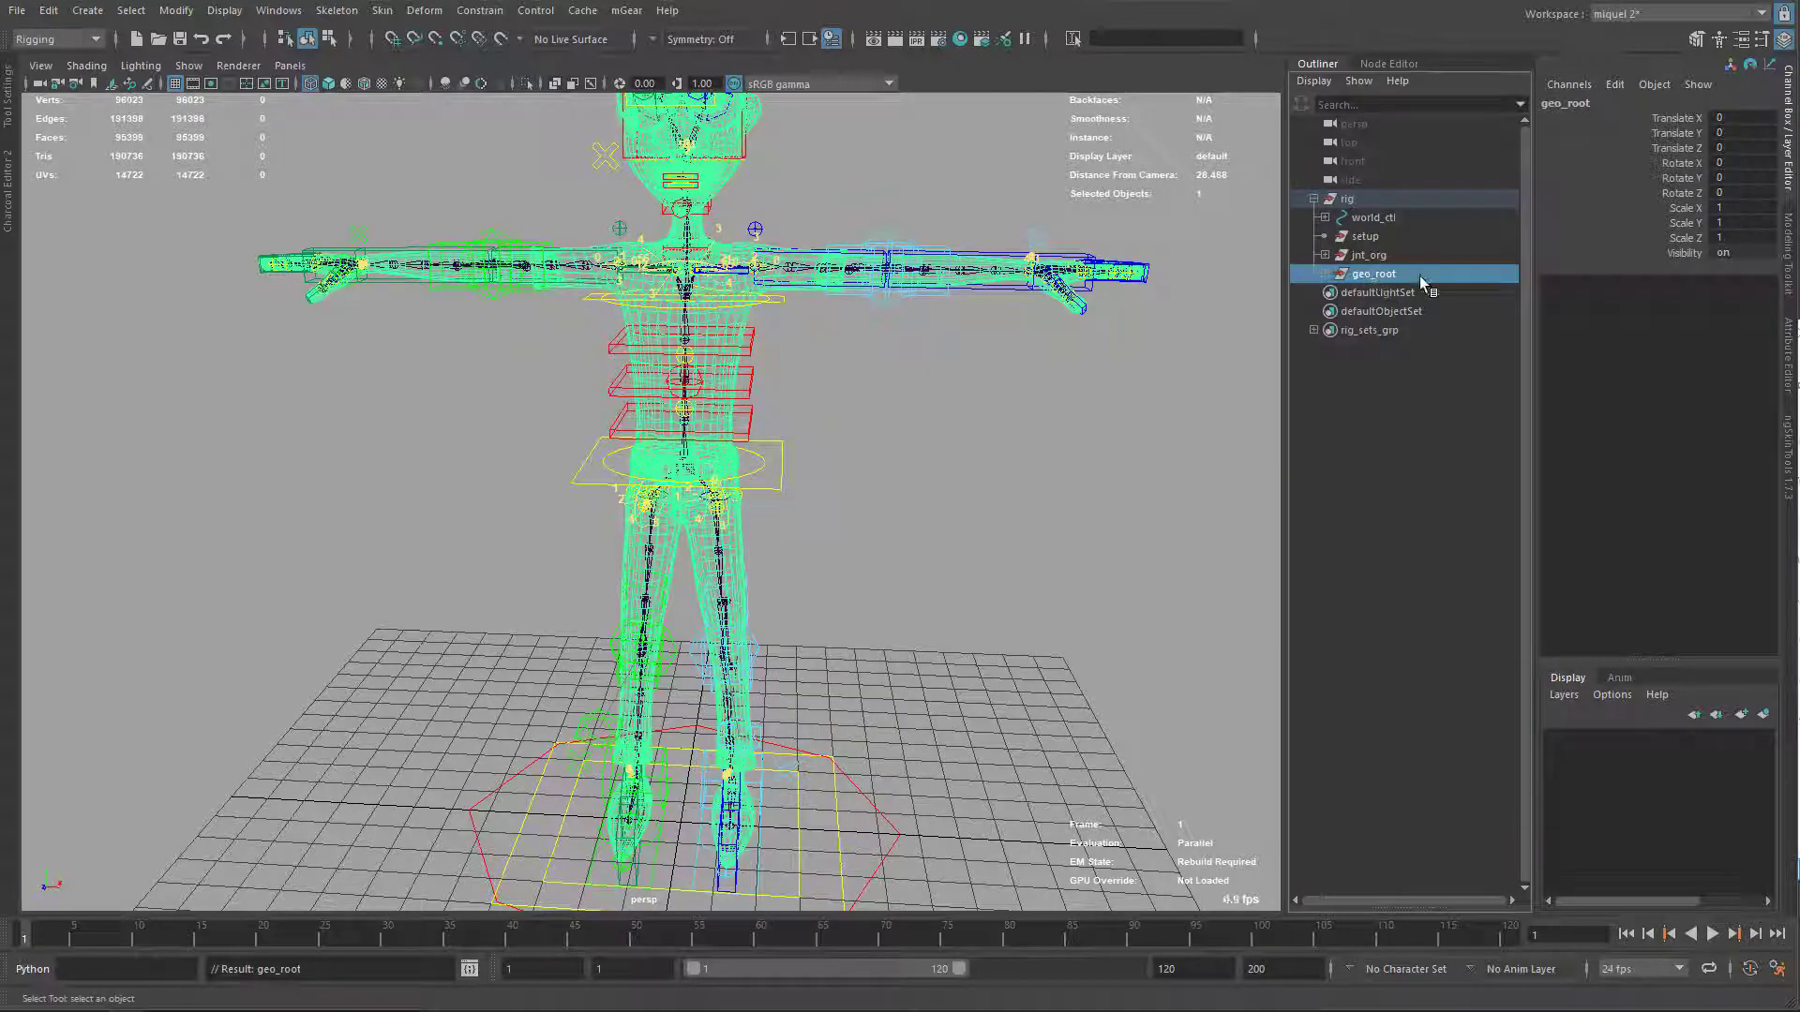
Turn off the Jnt Vis attribute on the rig group
left_click_drag(986, 436, 1003, 400, "alt")
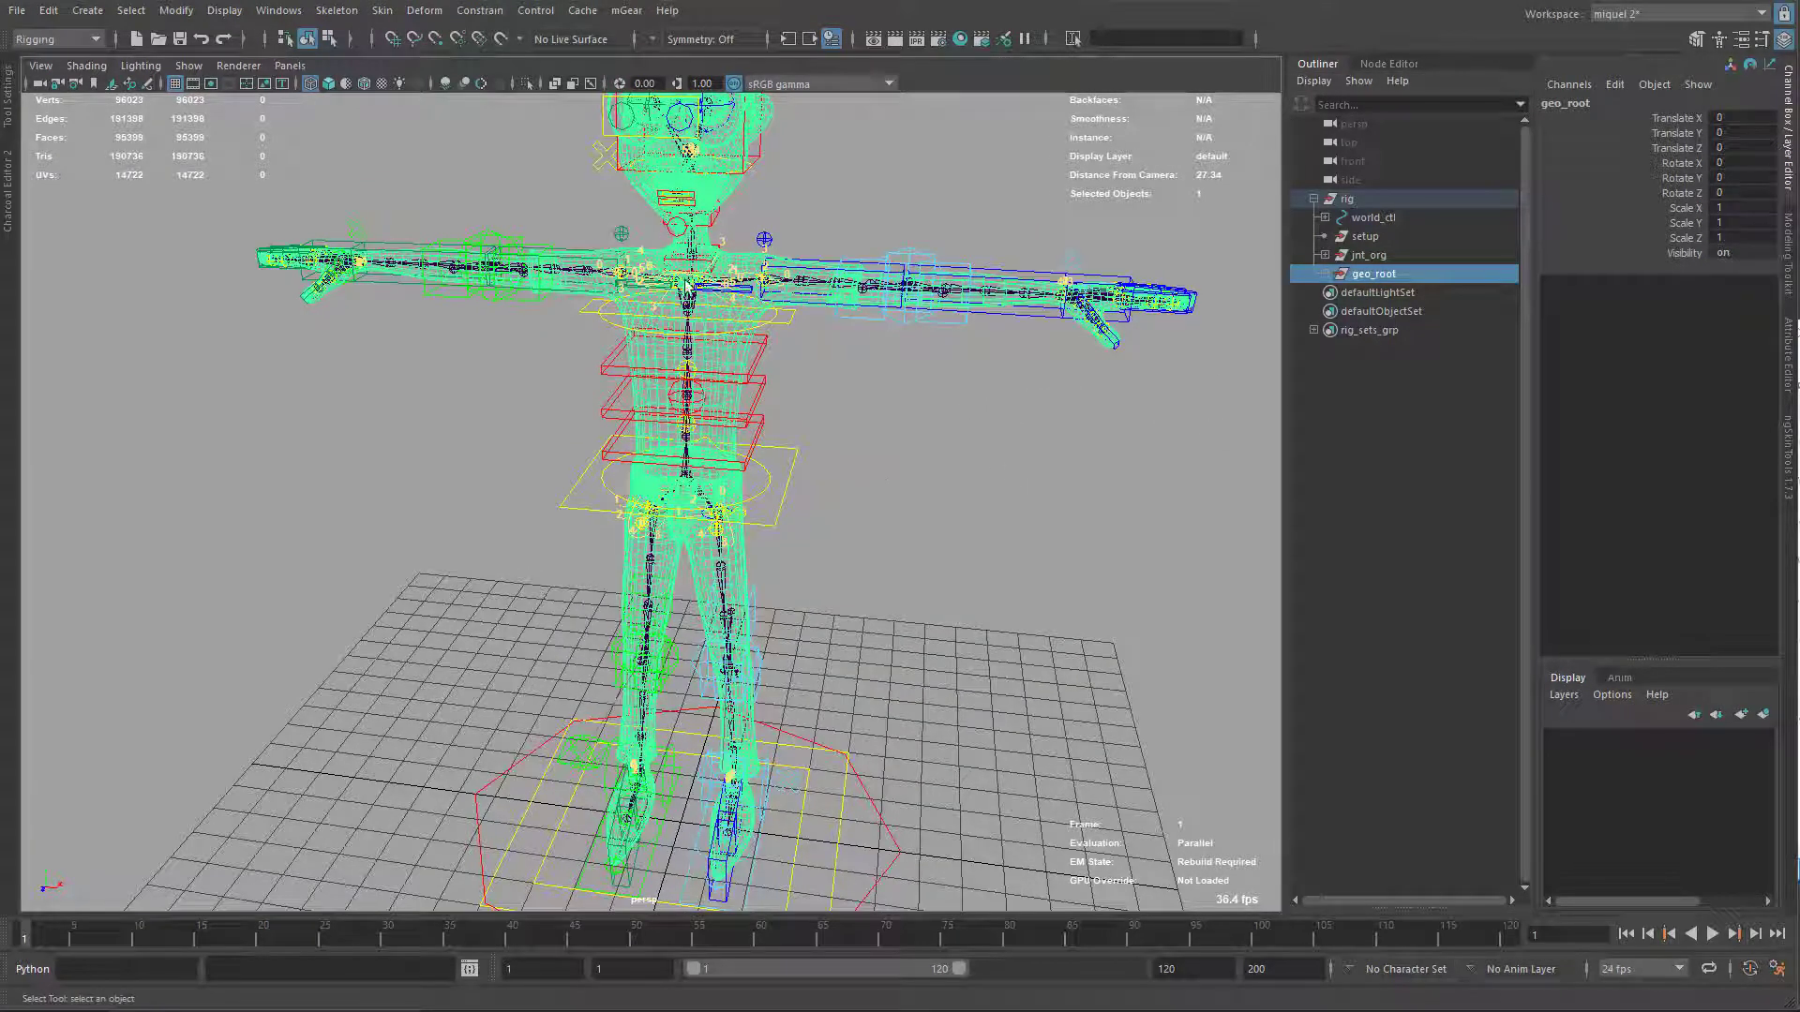
left_click(869, 354)
left_click(1373, 200)
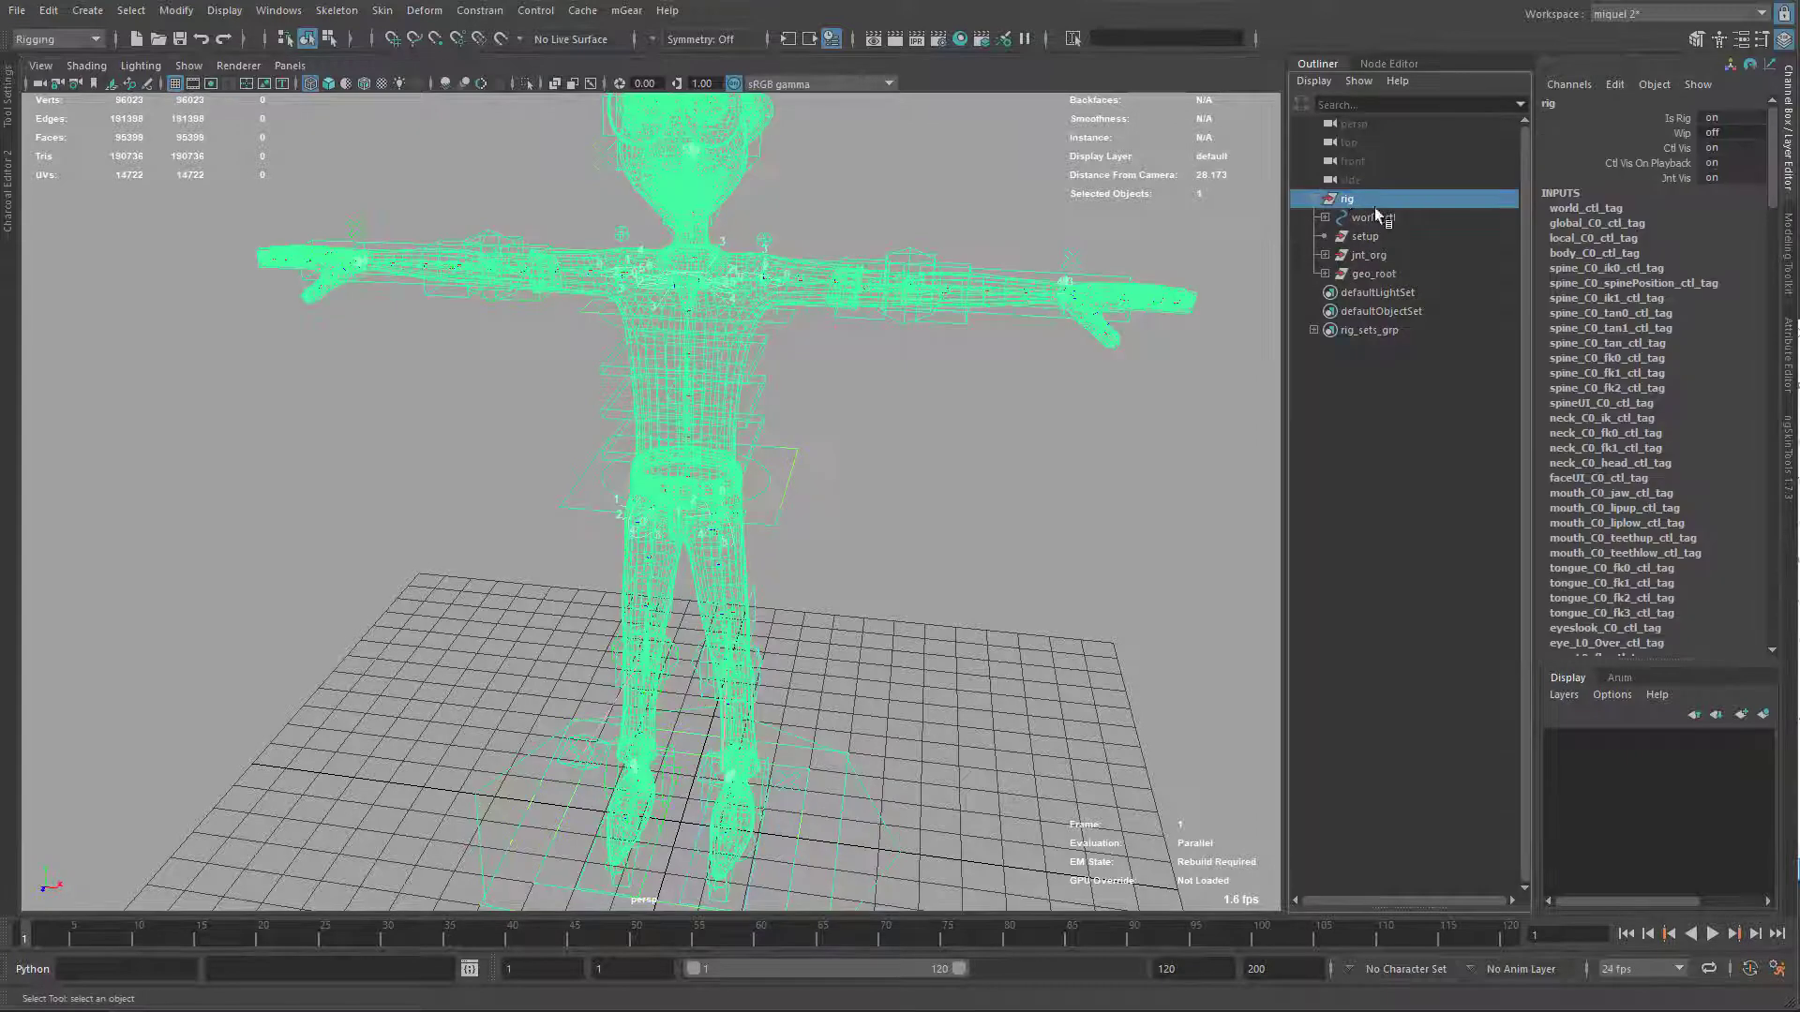
left_click(1677, 178)
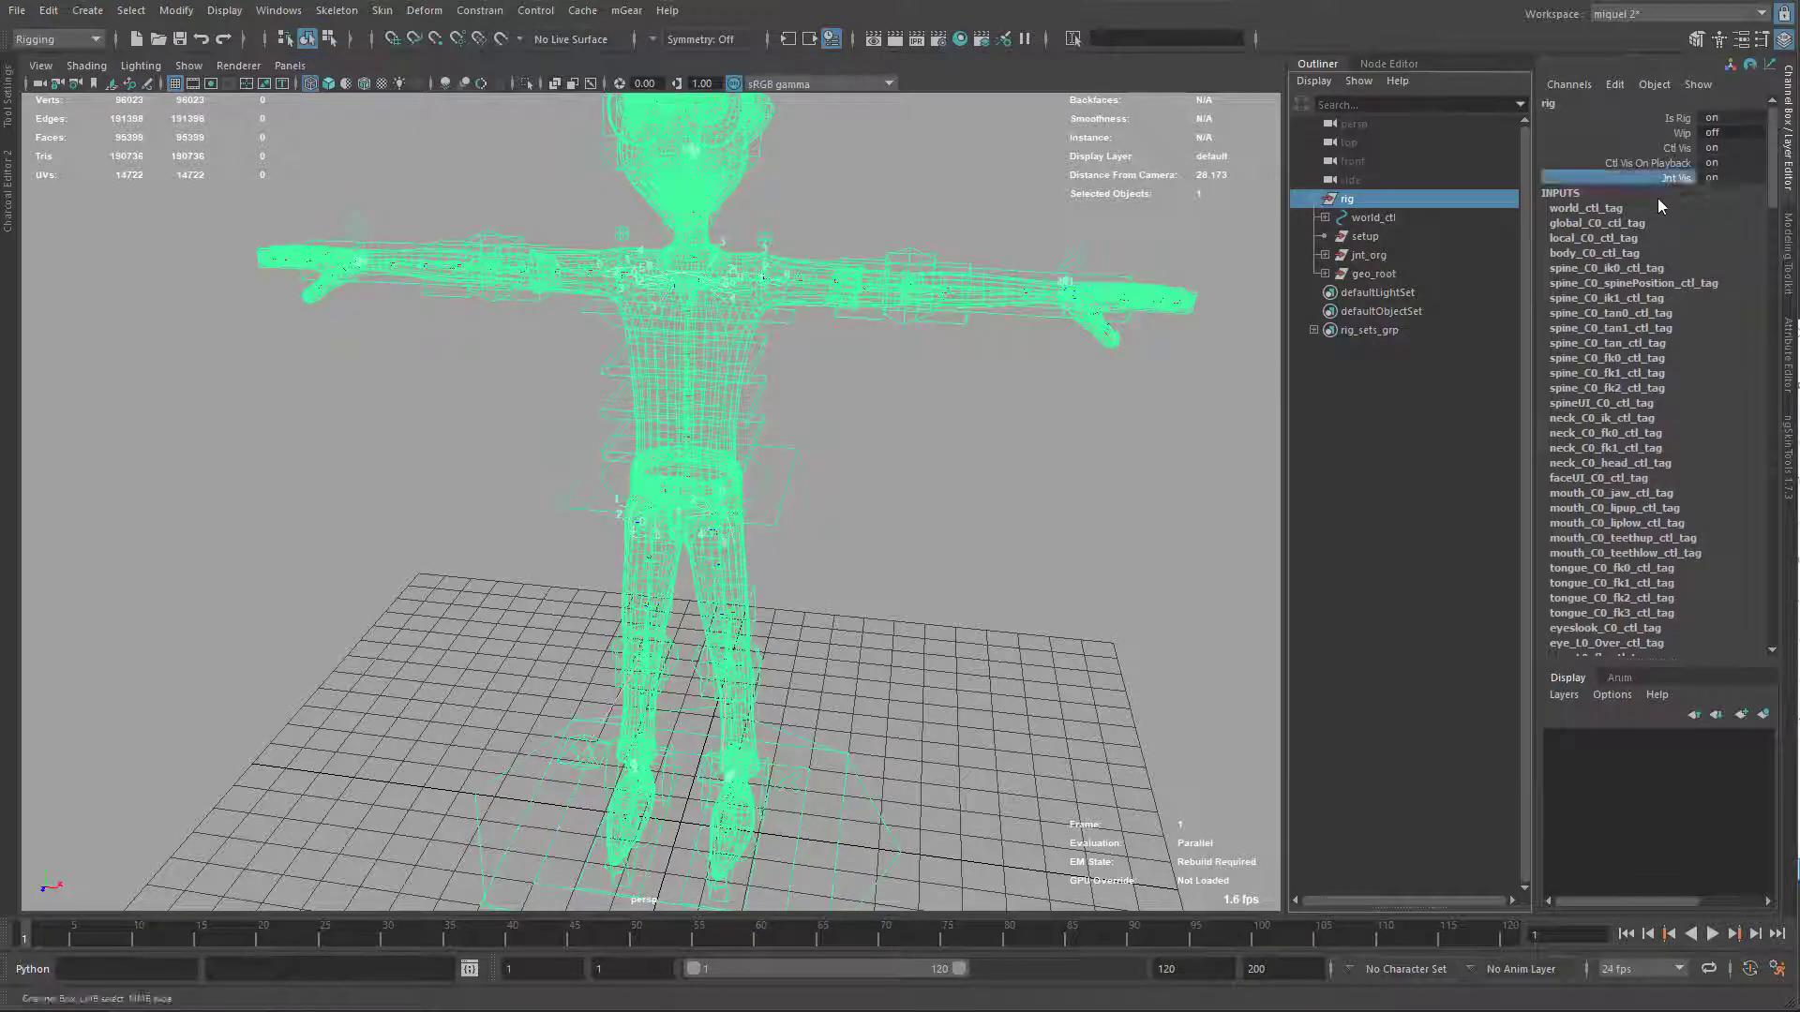
middle_click_drag(1237, 354, 1104, 413)
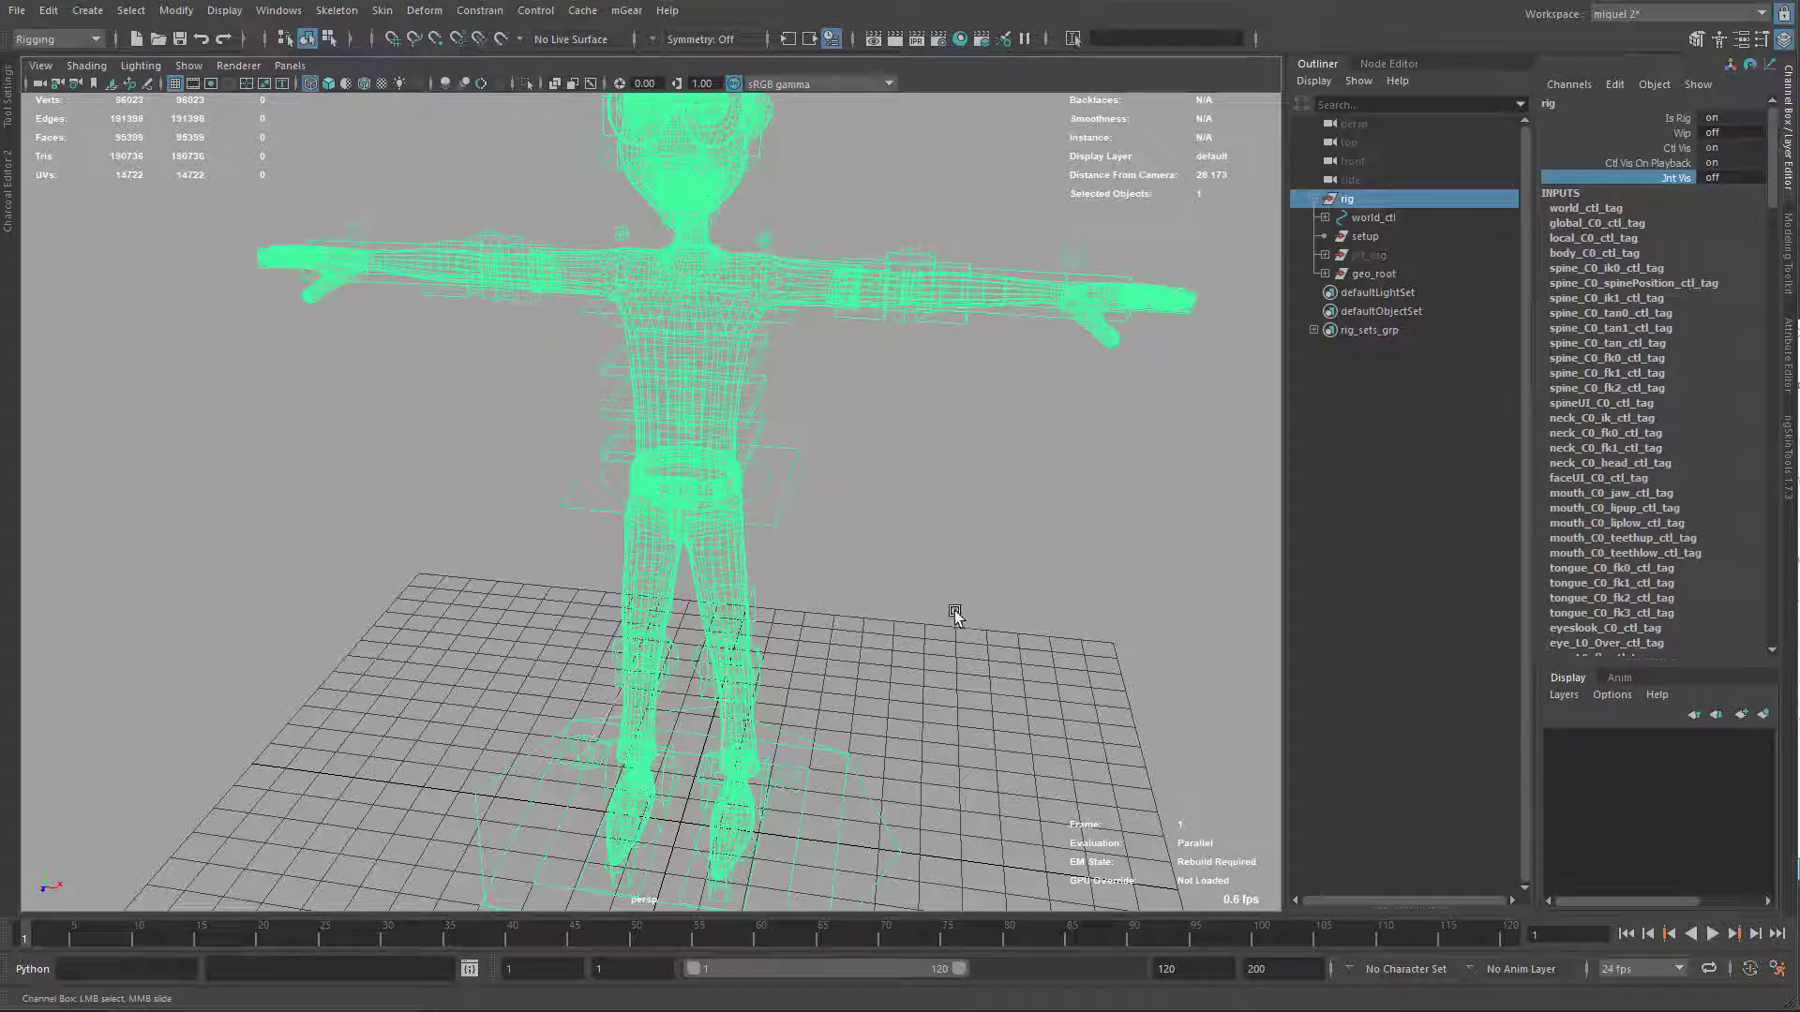
Examine the character's geometry and controls in shaded and wireframe display, with geo_root selected and deselected
left_click_drag(952, 614, 981, 569, "alt")
scroll(941, 508, "down", 3)
left_click_drag(942, 510, 938, 562, "alt")
key("5")
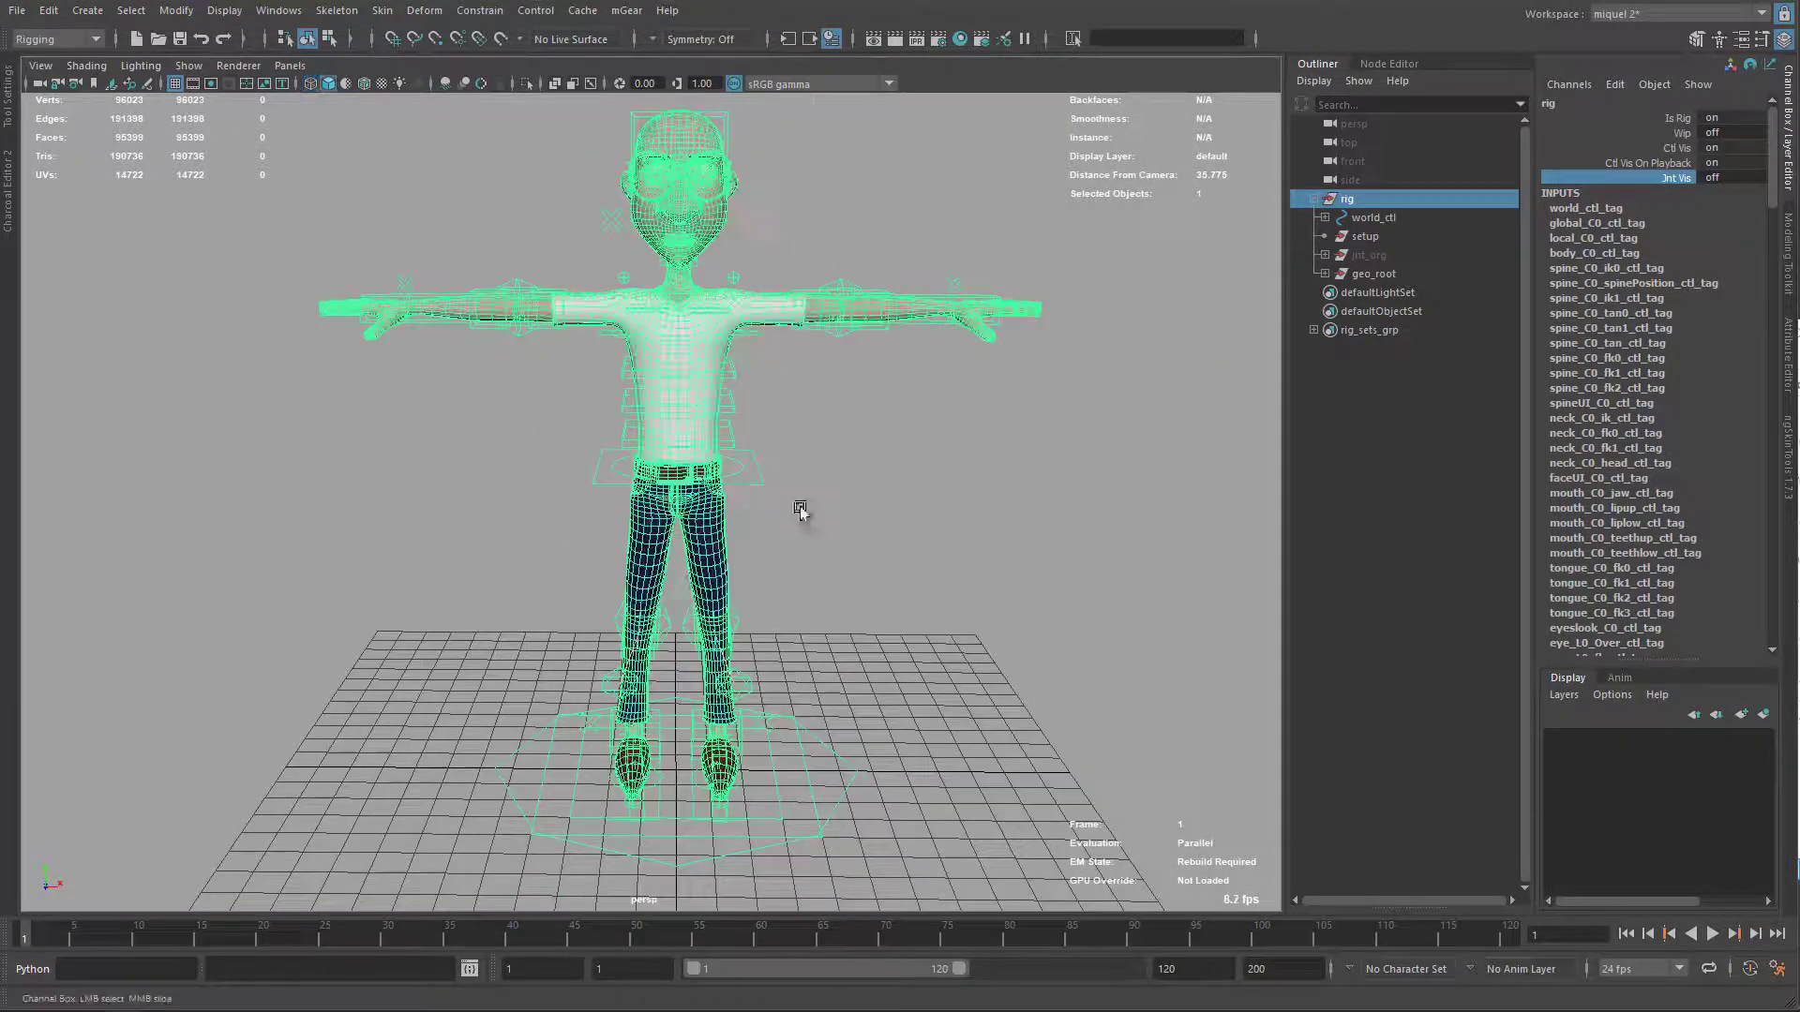
left_click(816, 453)
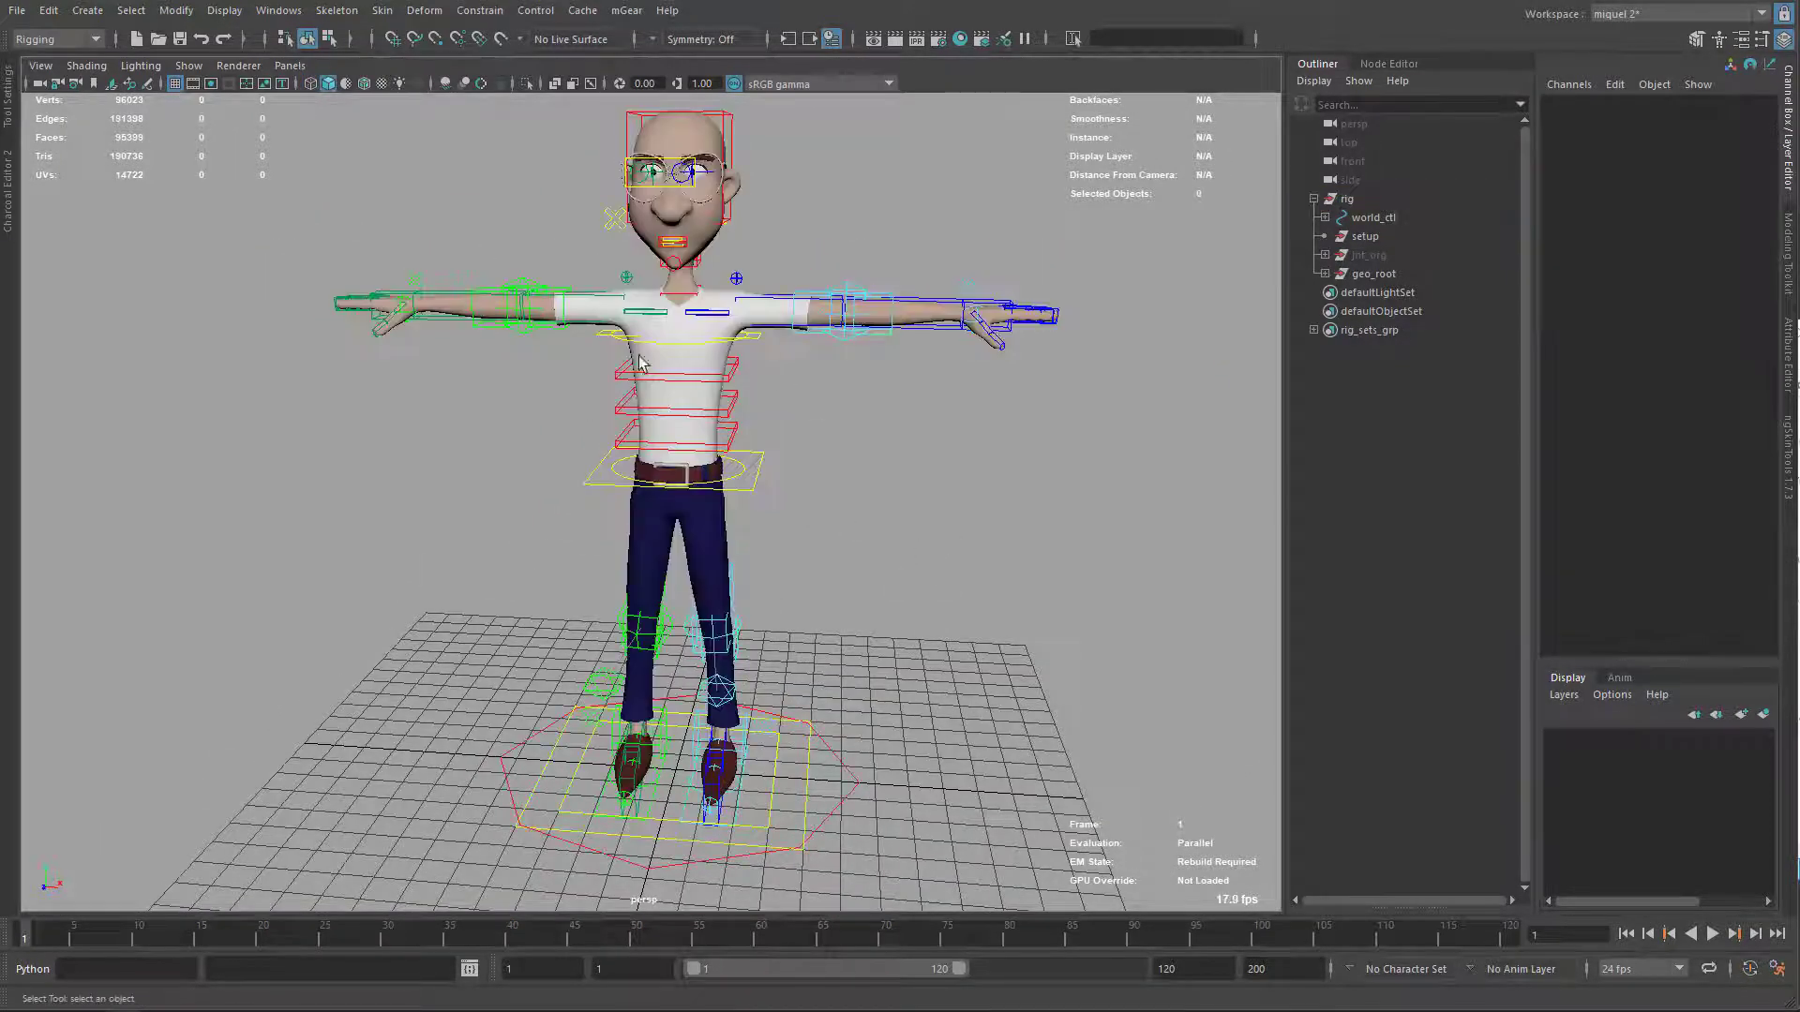
mouse_move(842, 457)
left_mouse_down("alt")
mouse_move(775, 479)
mouse_move(824, 435)
mouse_move(803, 448)
left_mouse_up("alt")
key("4")
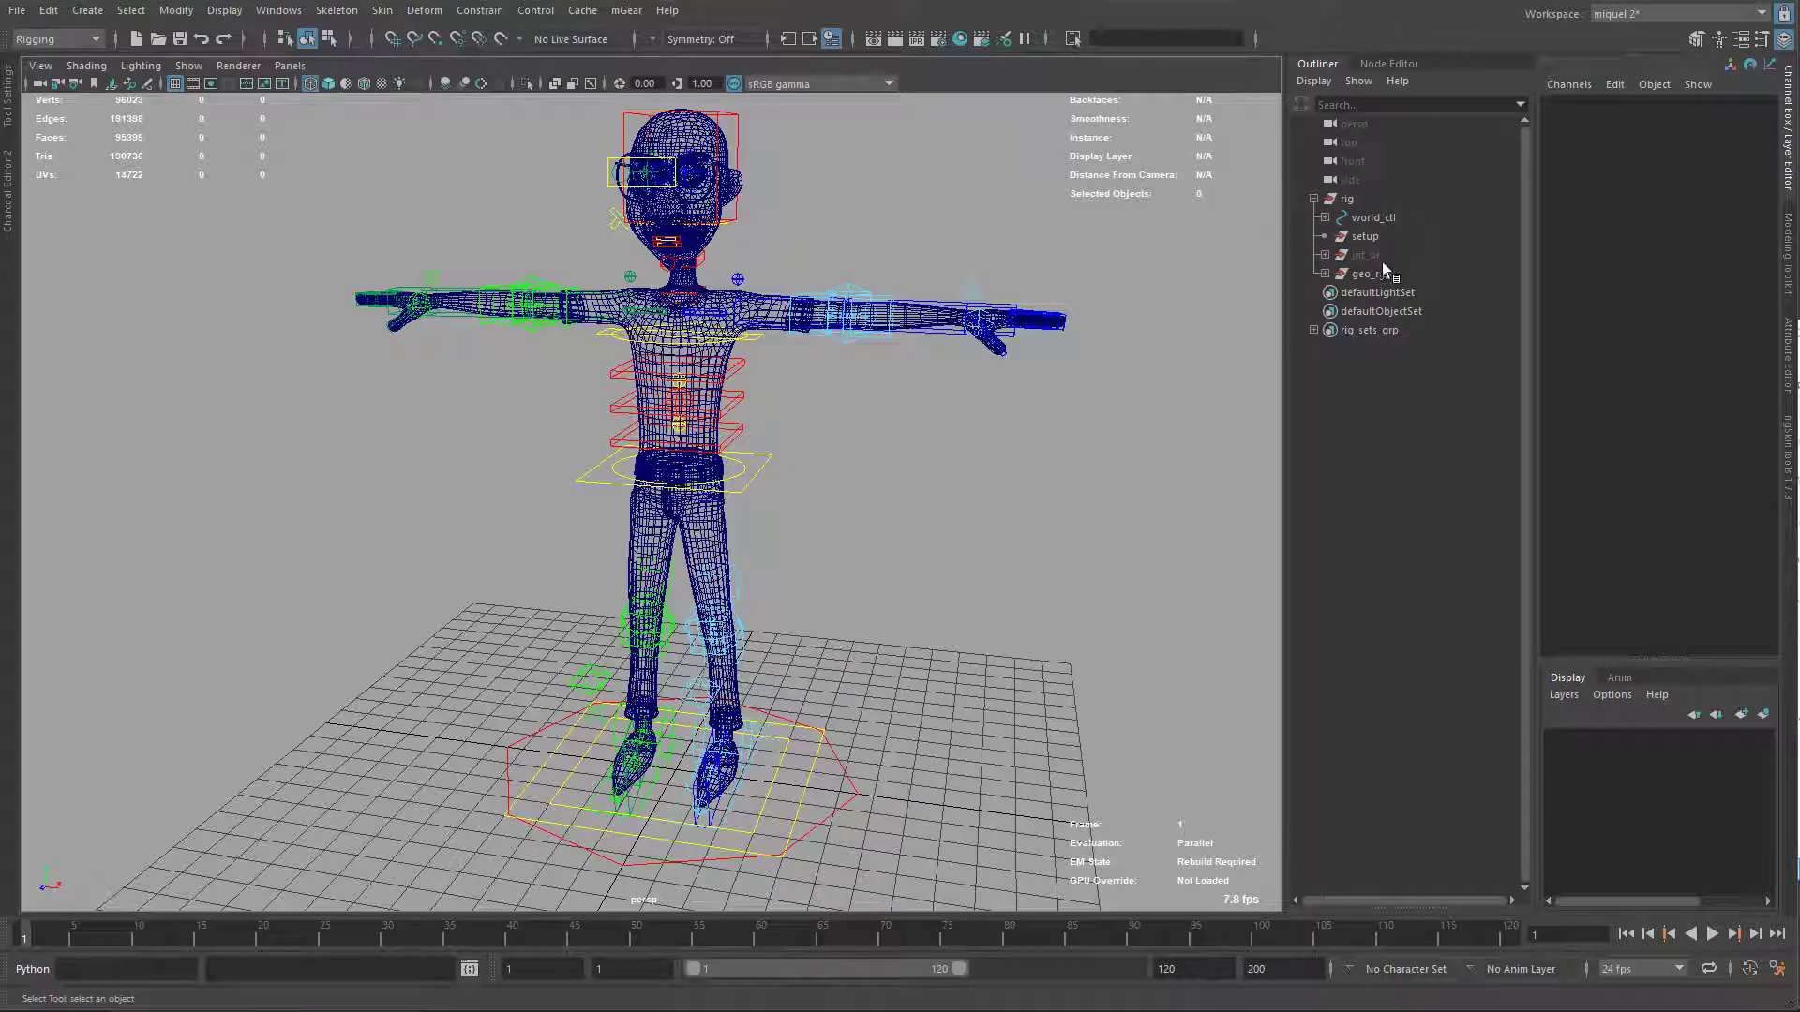
left_click(1373, 273)
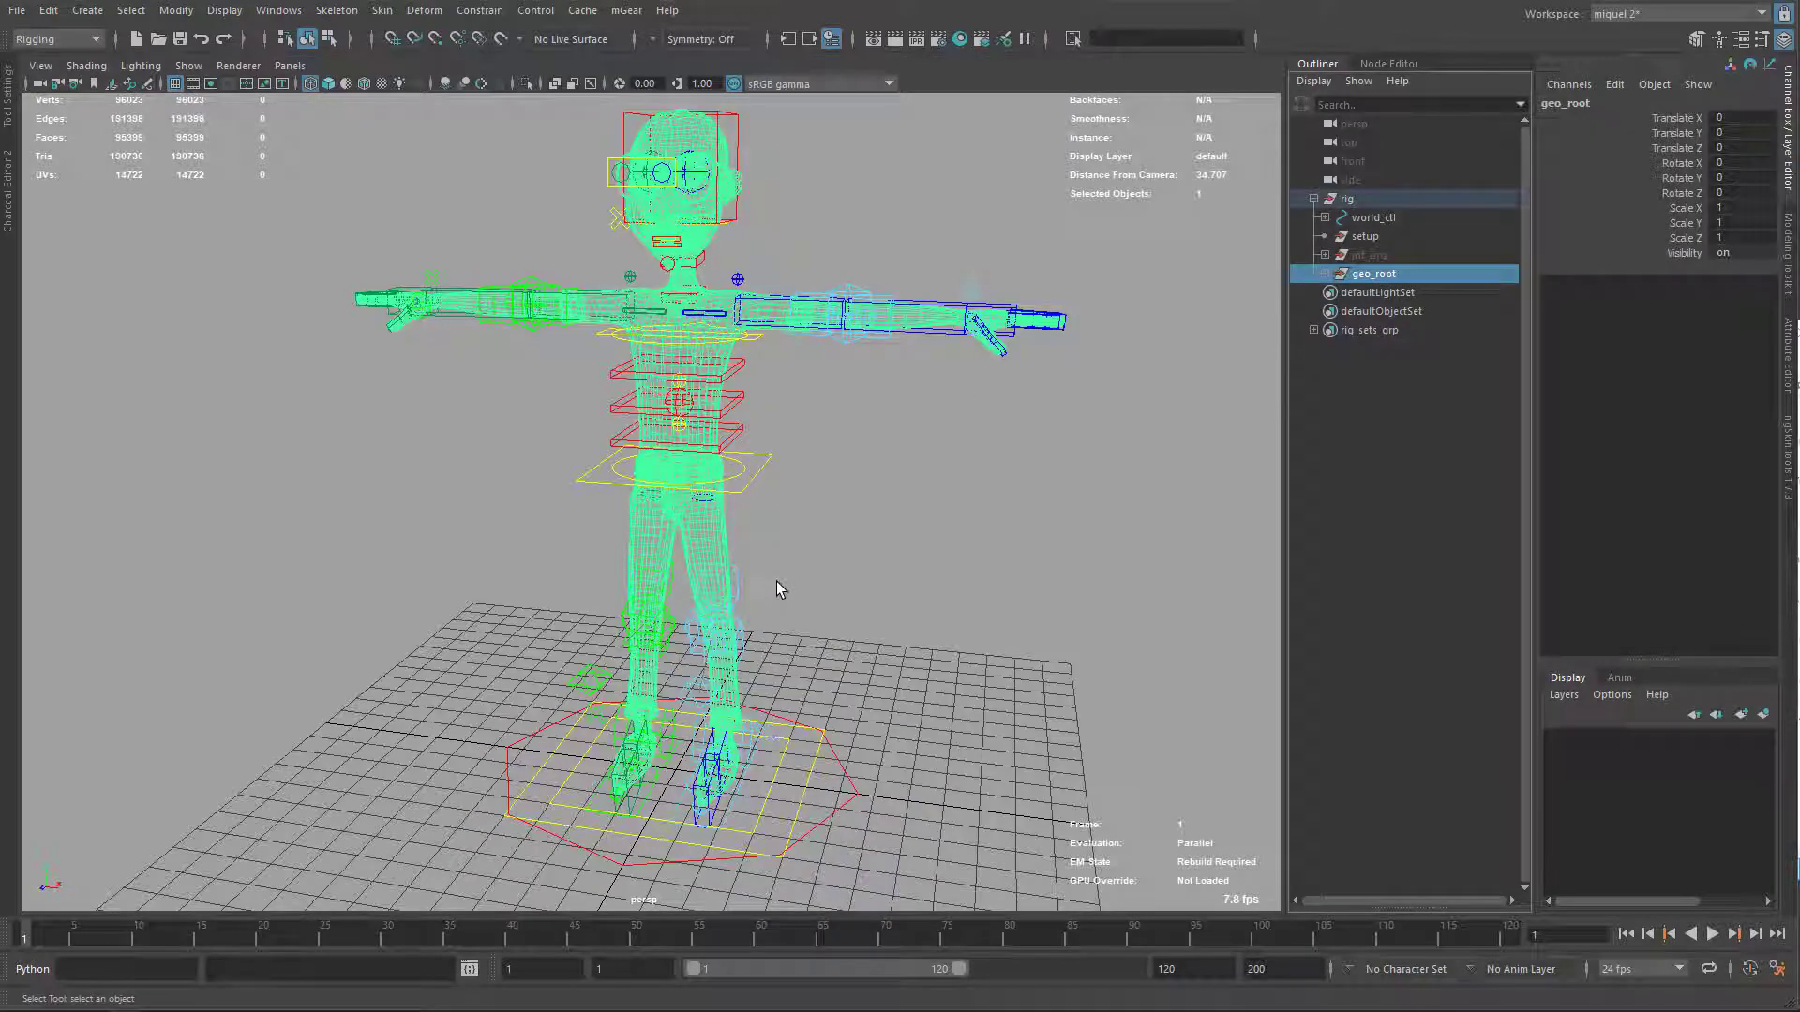
left_click(830, 532)
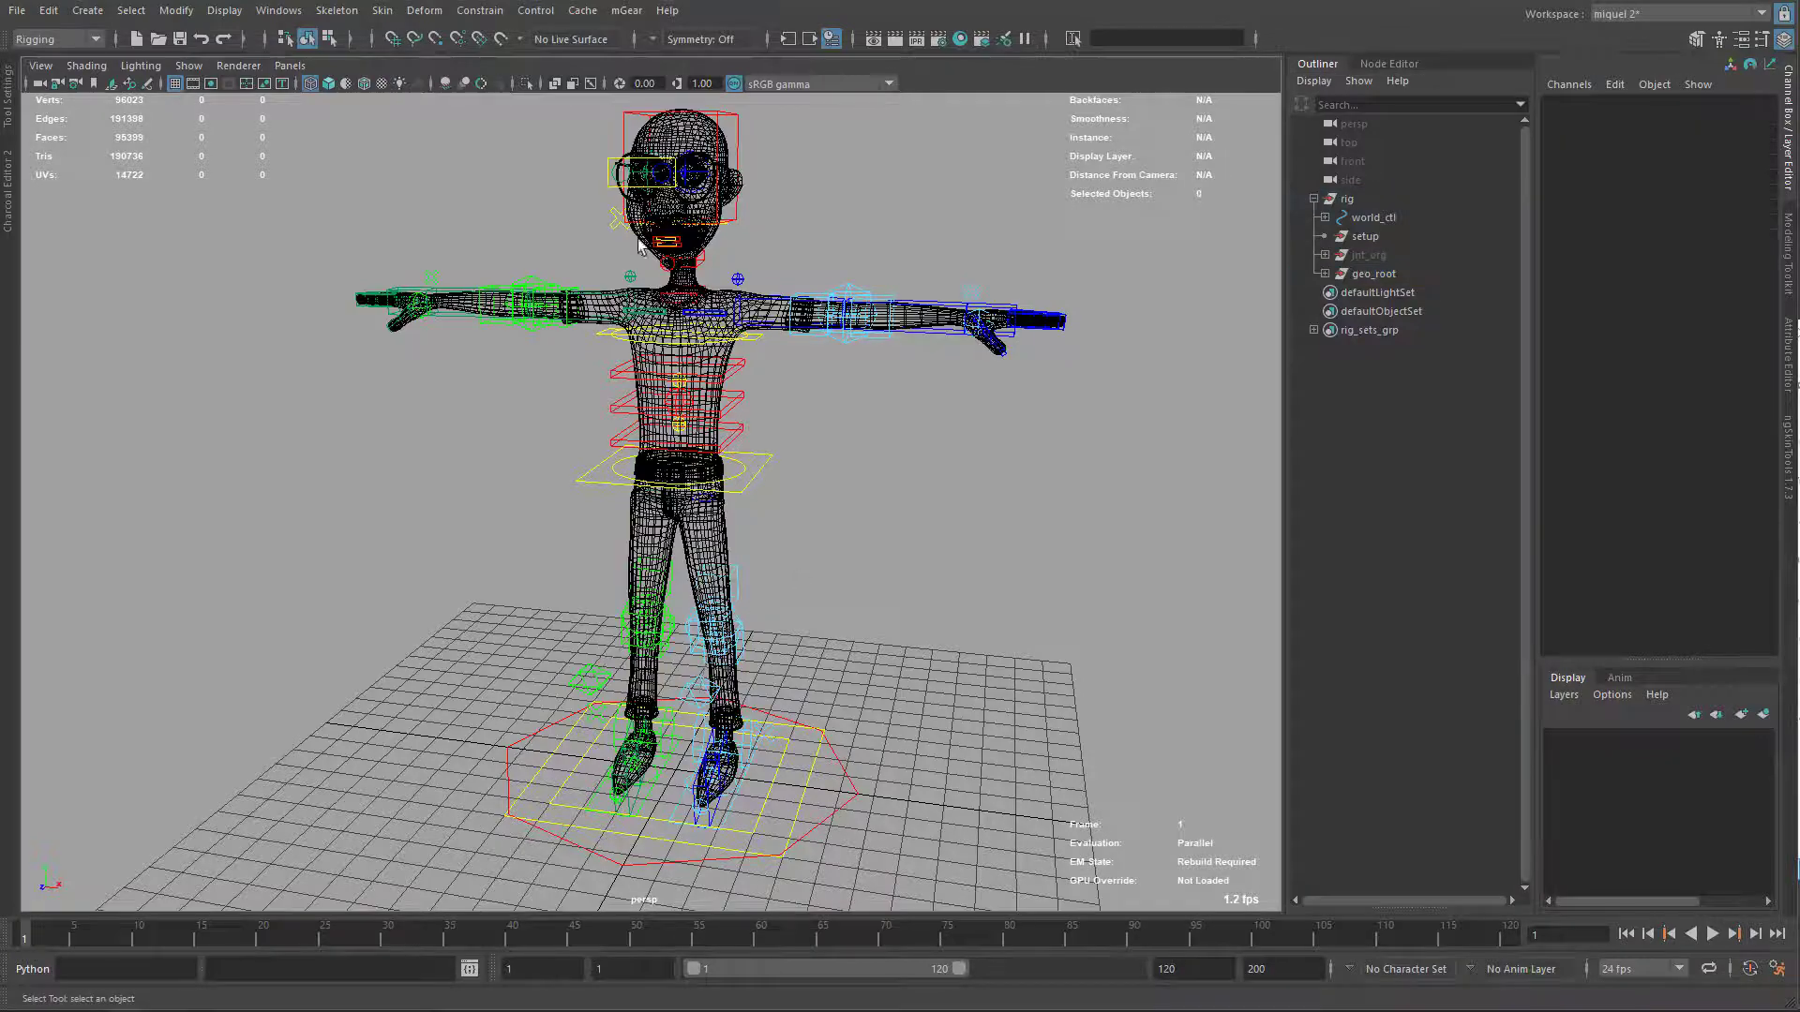
mouse_move(821, 614)
left_mouse_down("alt")
mouse_move(800, 656)
mouse_move(832, 646)
mouse_move(769, 649)
mouse_move(808, 649)
mouse_move(798, 619)
left_mouse_up("alt")
scroll(800, 655, "down", 4)
key("5")
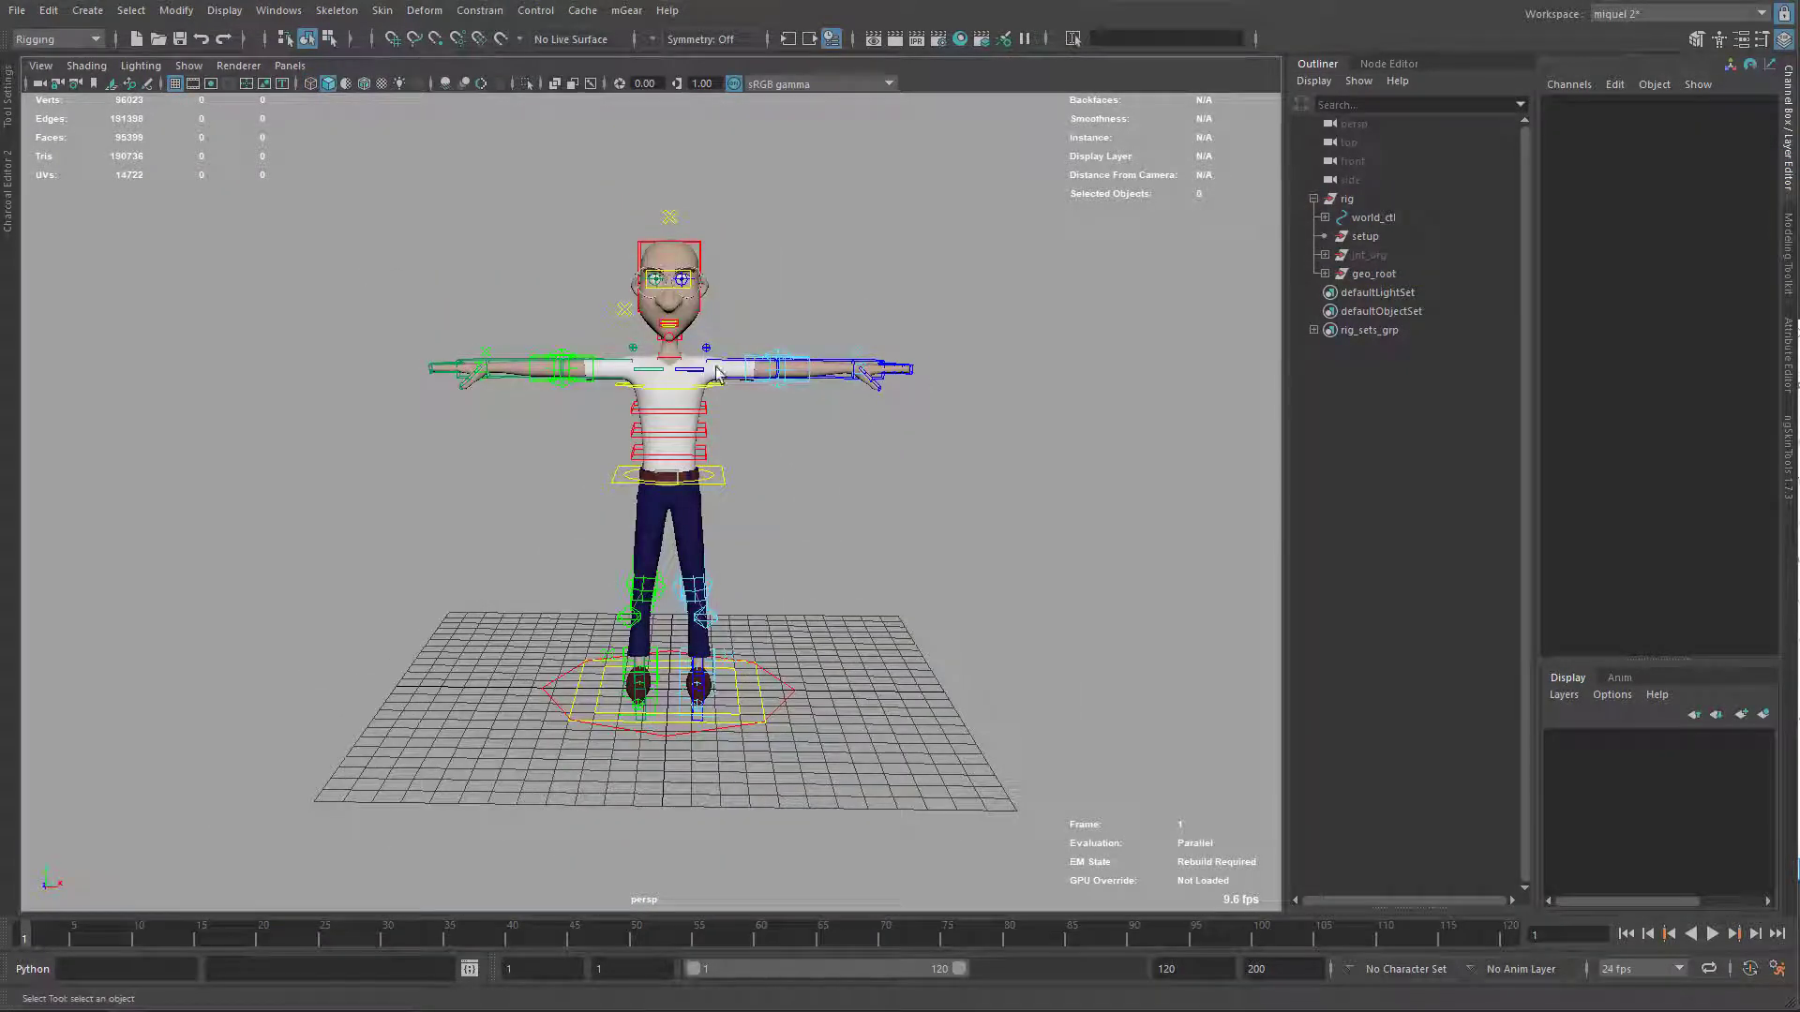
Try rotating the left arm's first FK control, arm_L0_fk0_ctl, and undo the rotation
left_click(729, 368)
key("e")
left_click_drag(808, 279, 731, 347)
key("ctrl+z")
left_click_drag(843, 390, 827, 417, "alt")
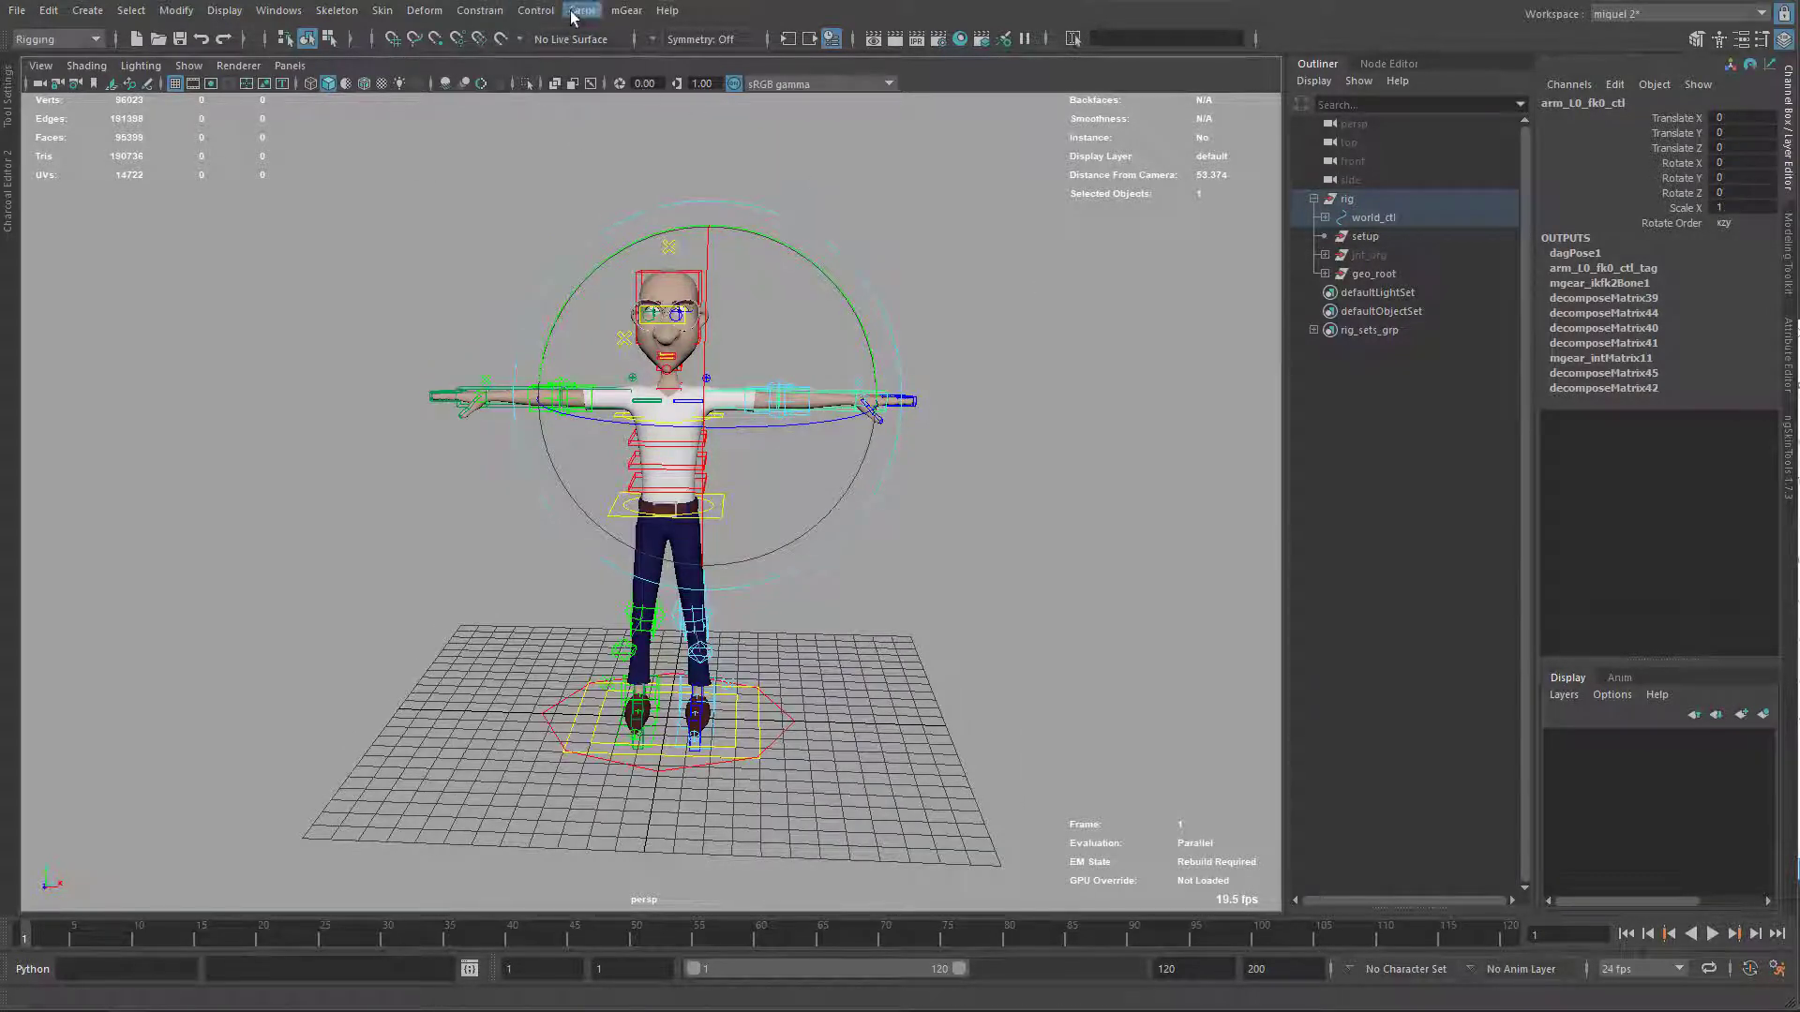
left_click(626, 10)
mouse_move(666, 47)
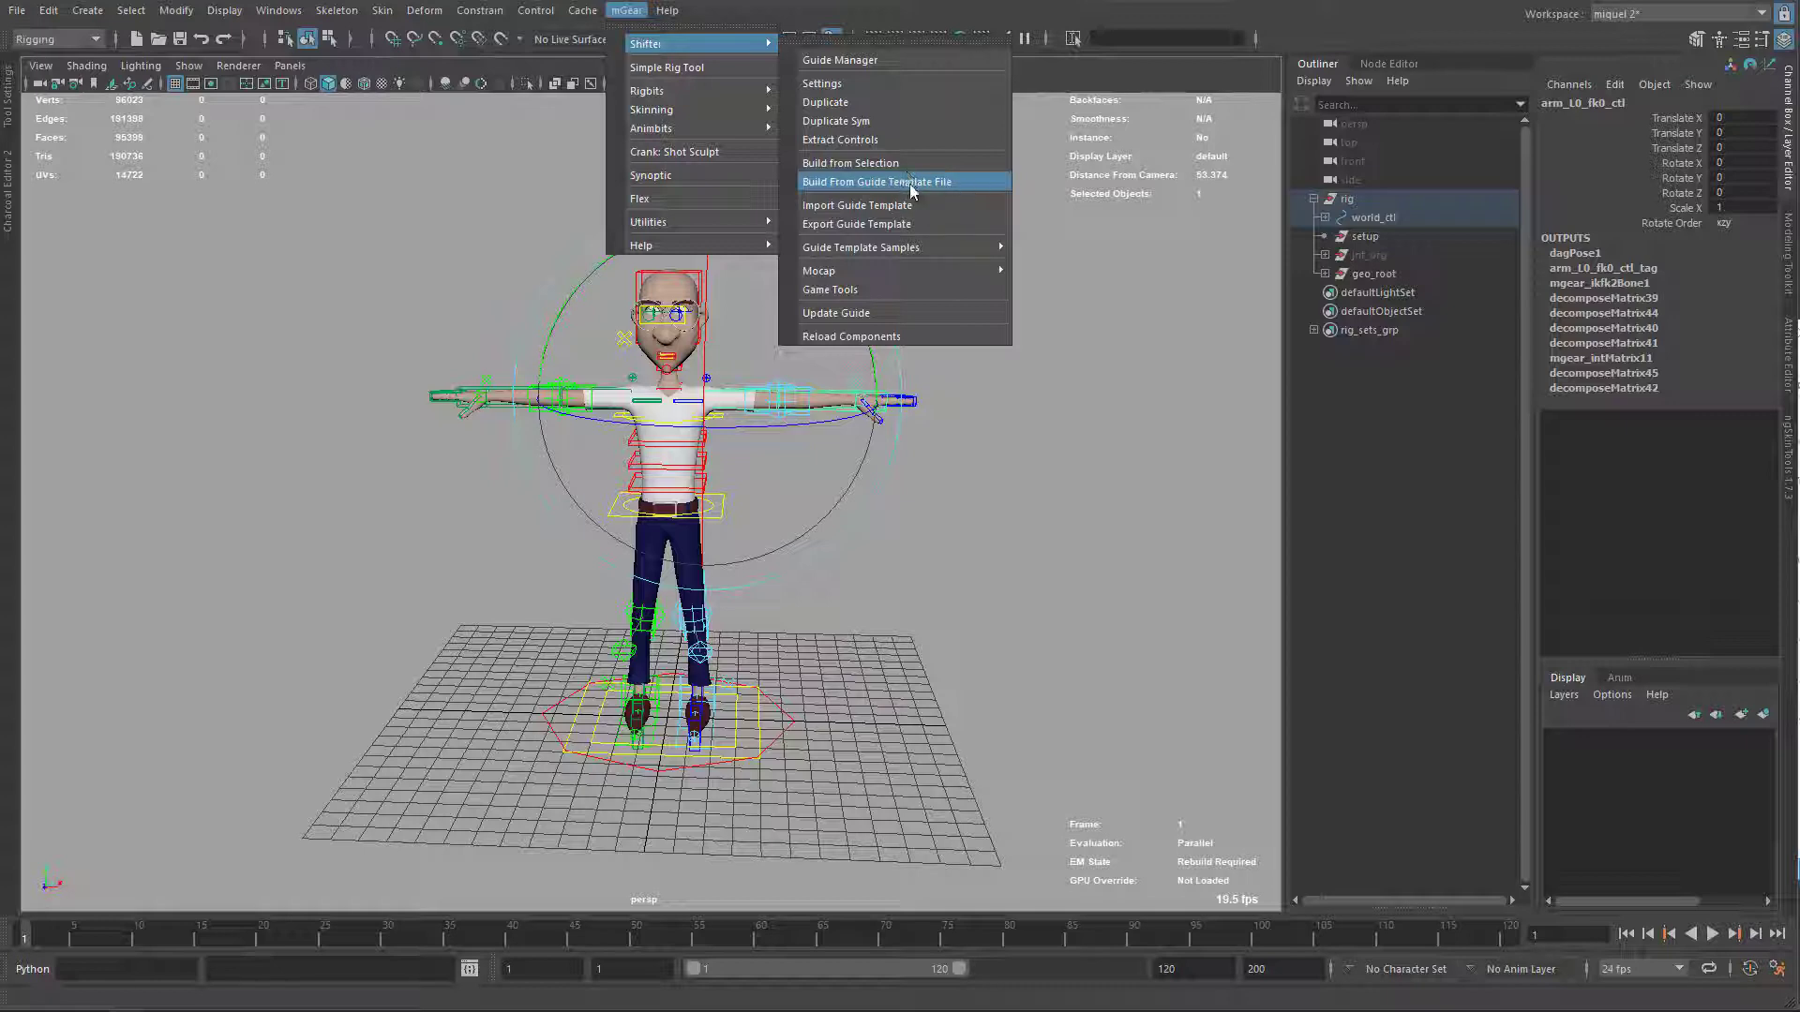
left_click(851, 587)
left_click_drag(851, 587, 762, 587, "alt")
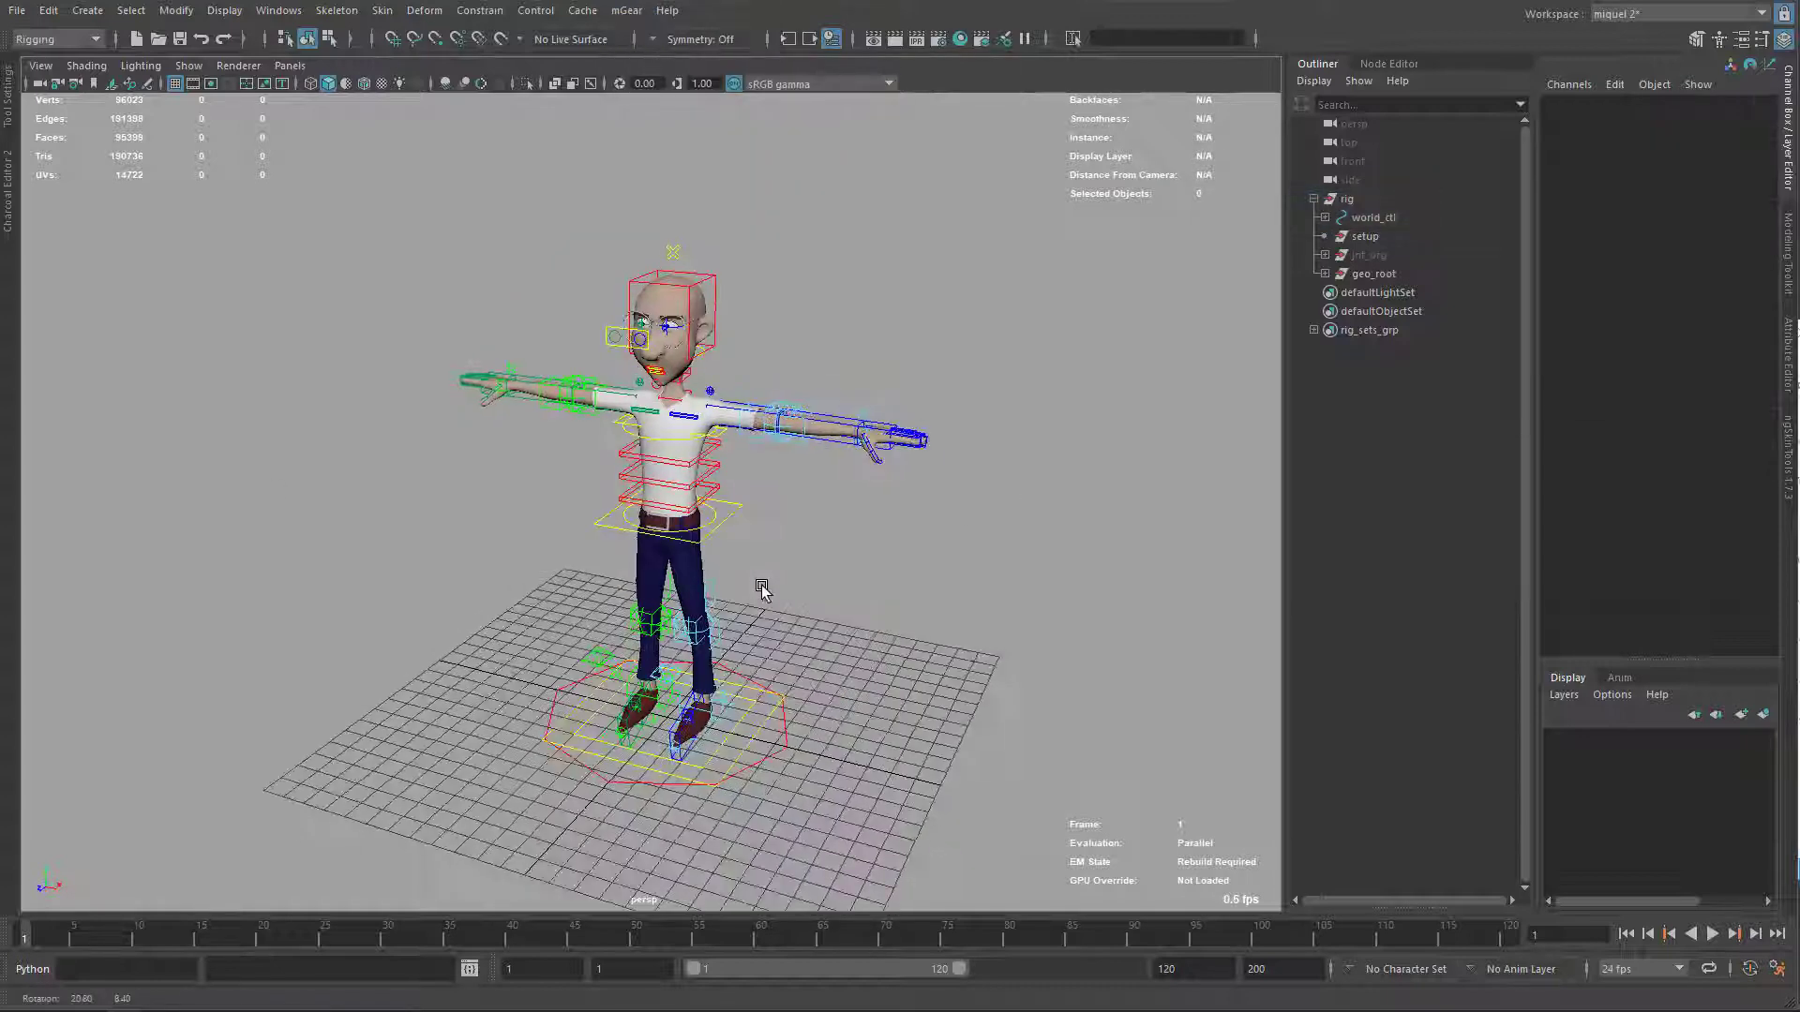
middle_click_drag(859, 475, 854, 434, "alt")
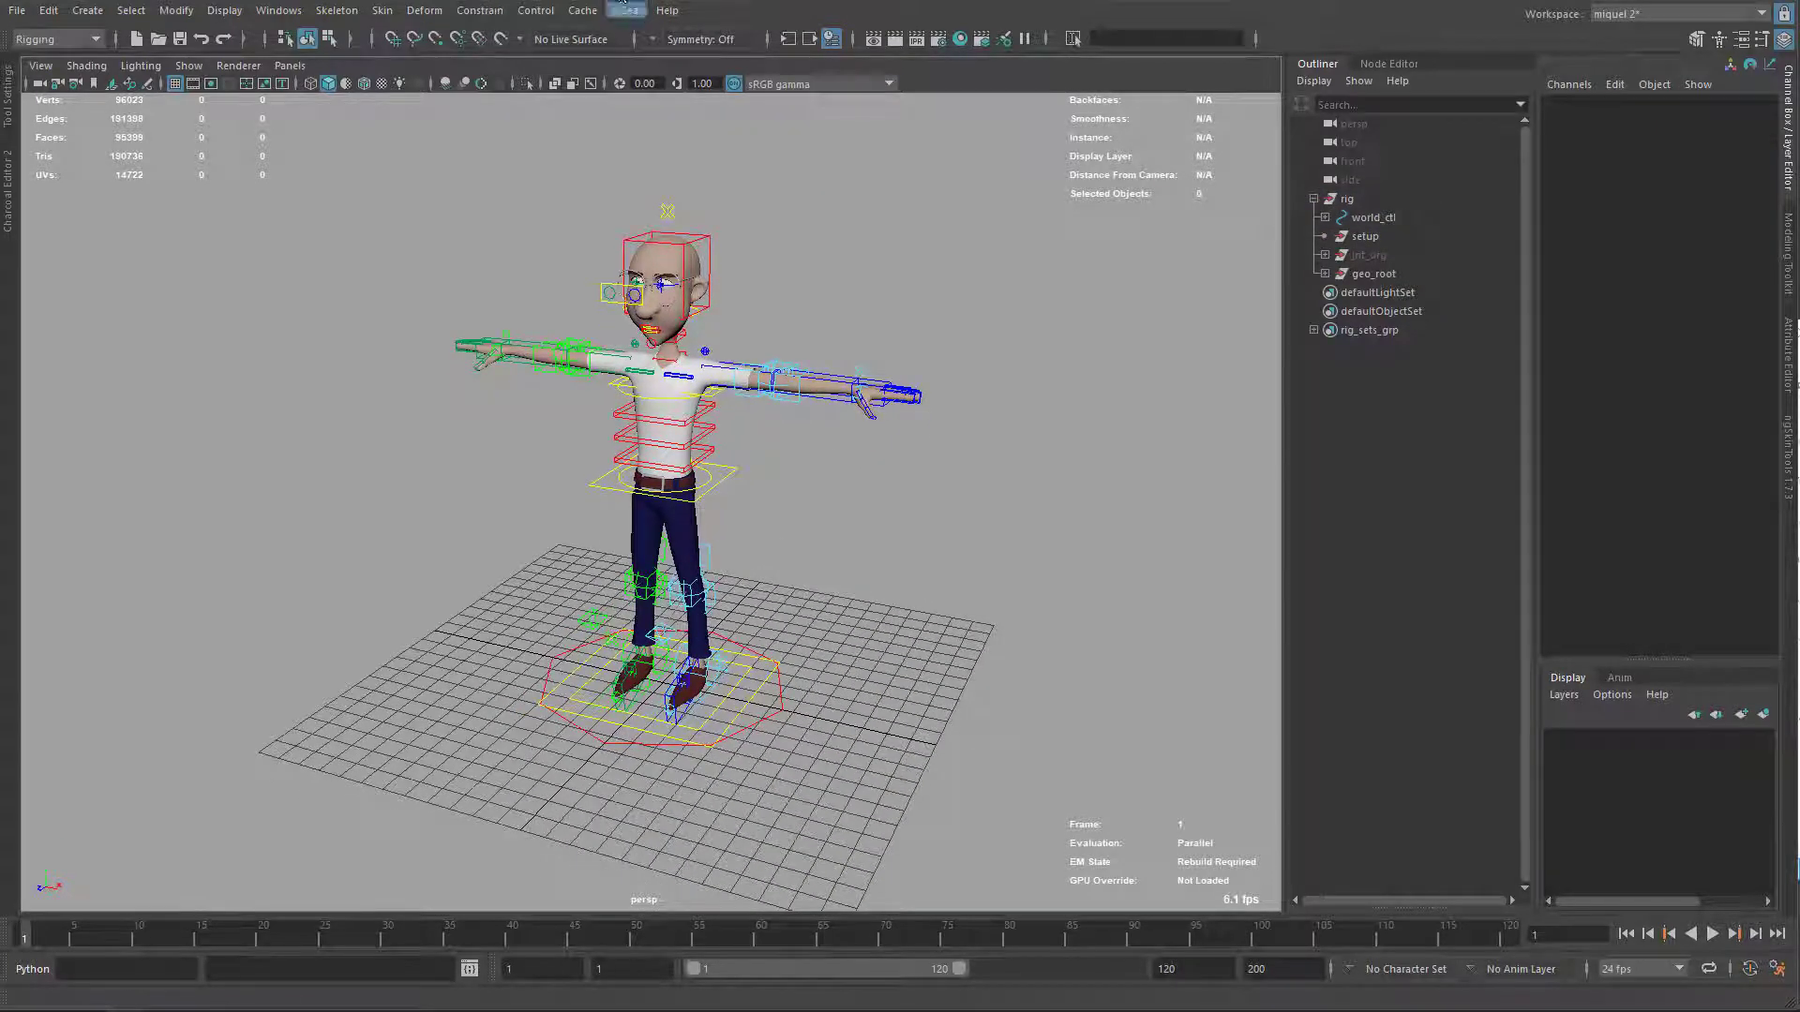
Open Studio Library by running the studioLibrary.py script
key("Tab")
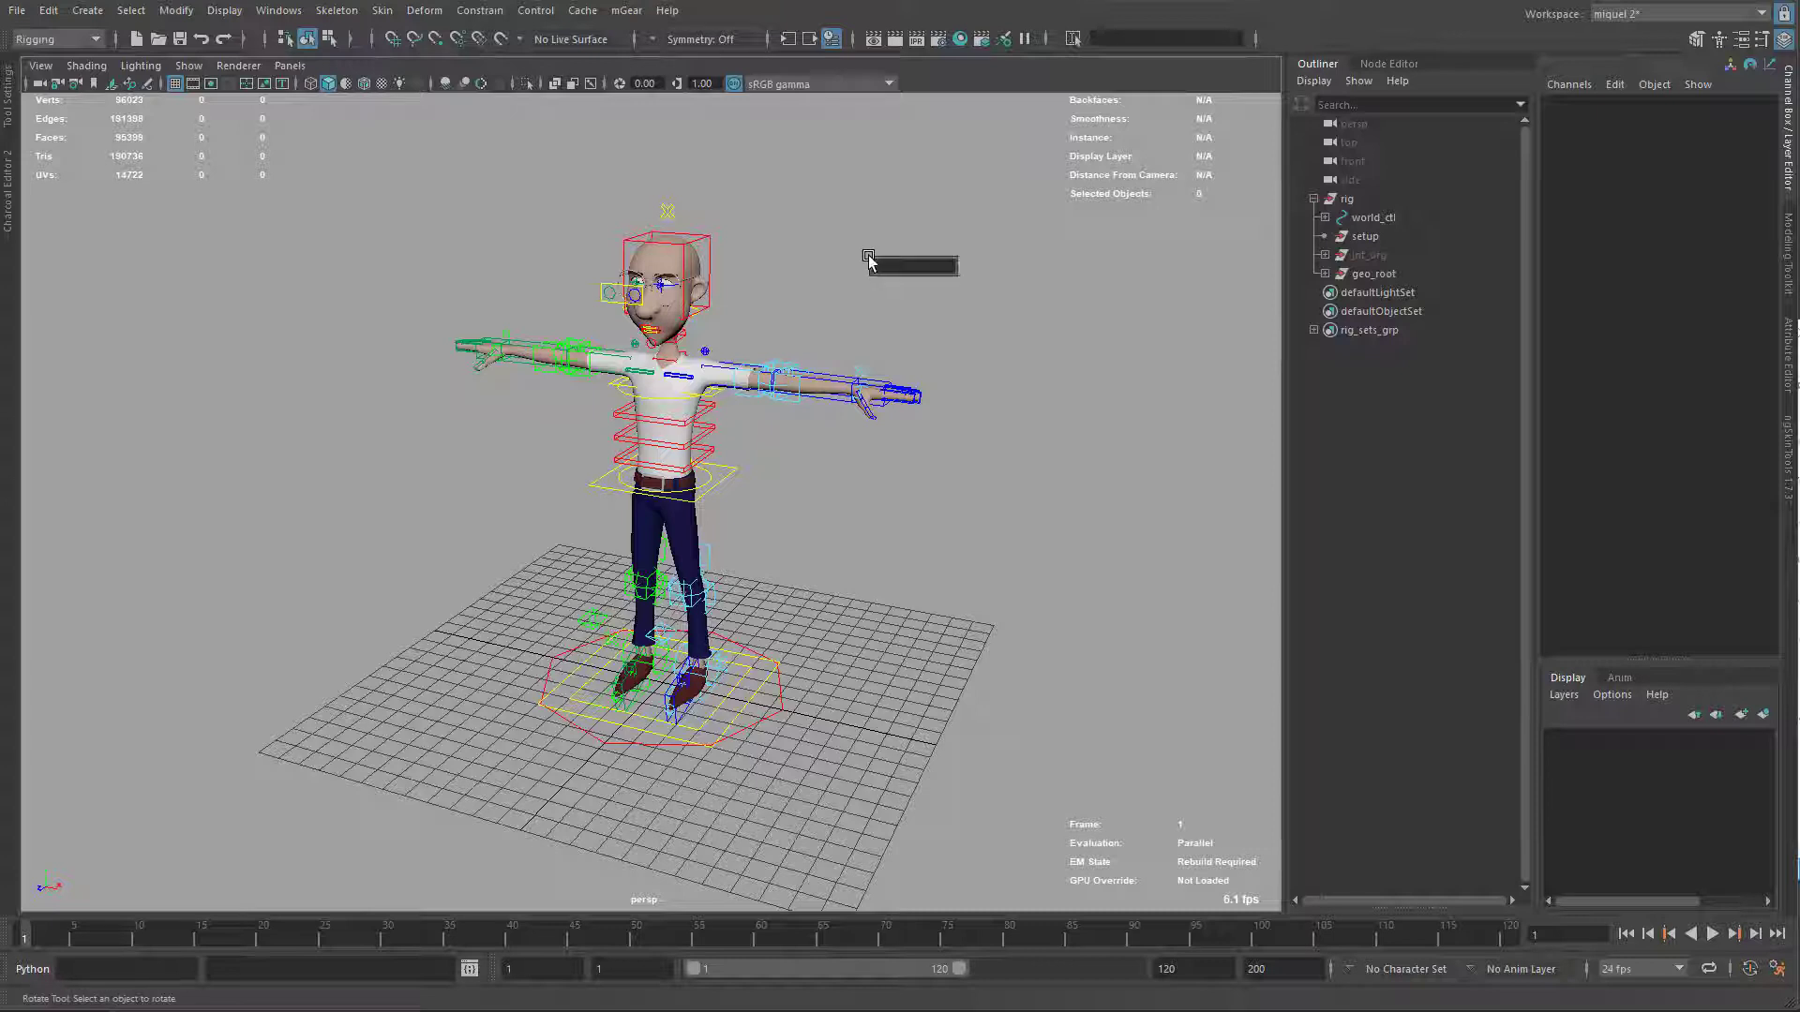
type("a")
key("BackSpace")
type("studioLibrary.py")
key("Return")
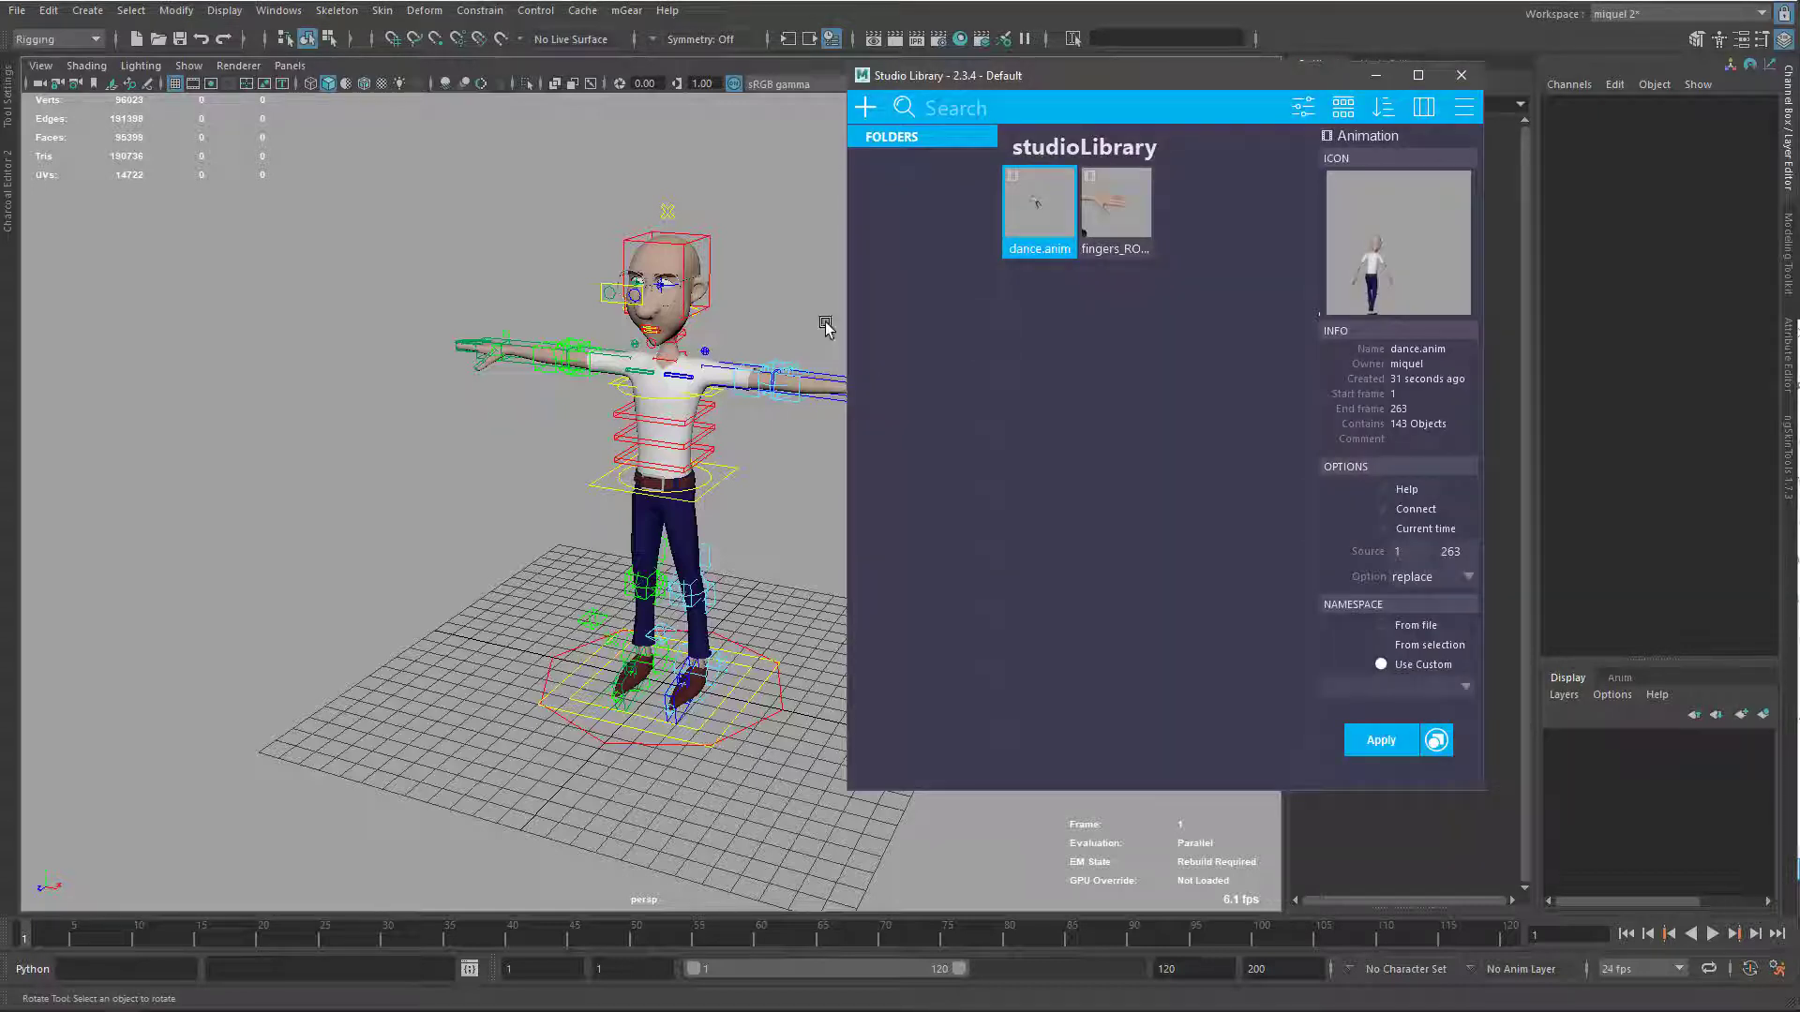
Apply the dance.anim animation to the rig and close Studio Library
left_click_drag(656, 448, 675, 508, "alt")
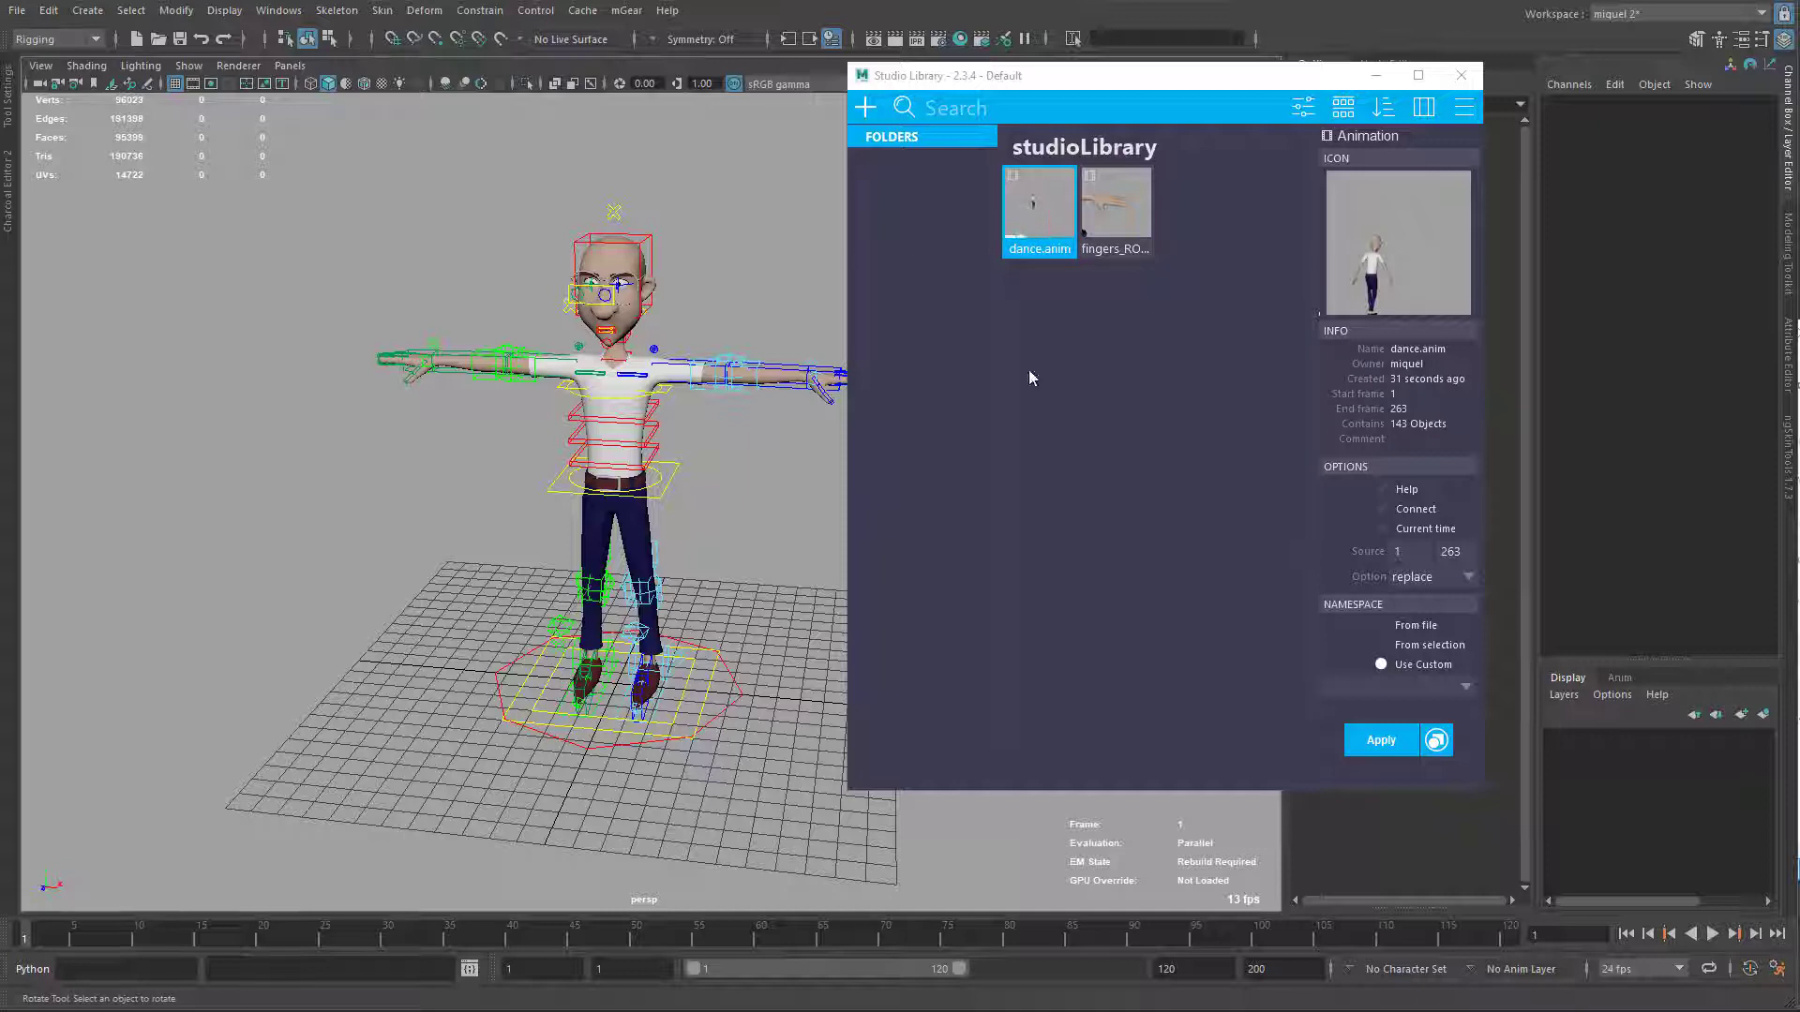
double_click(1038, 215)
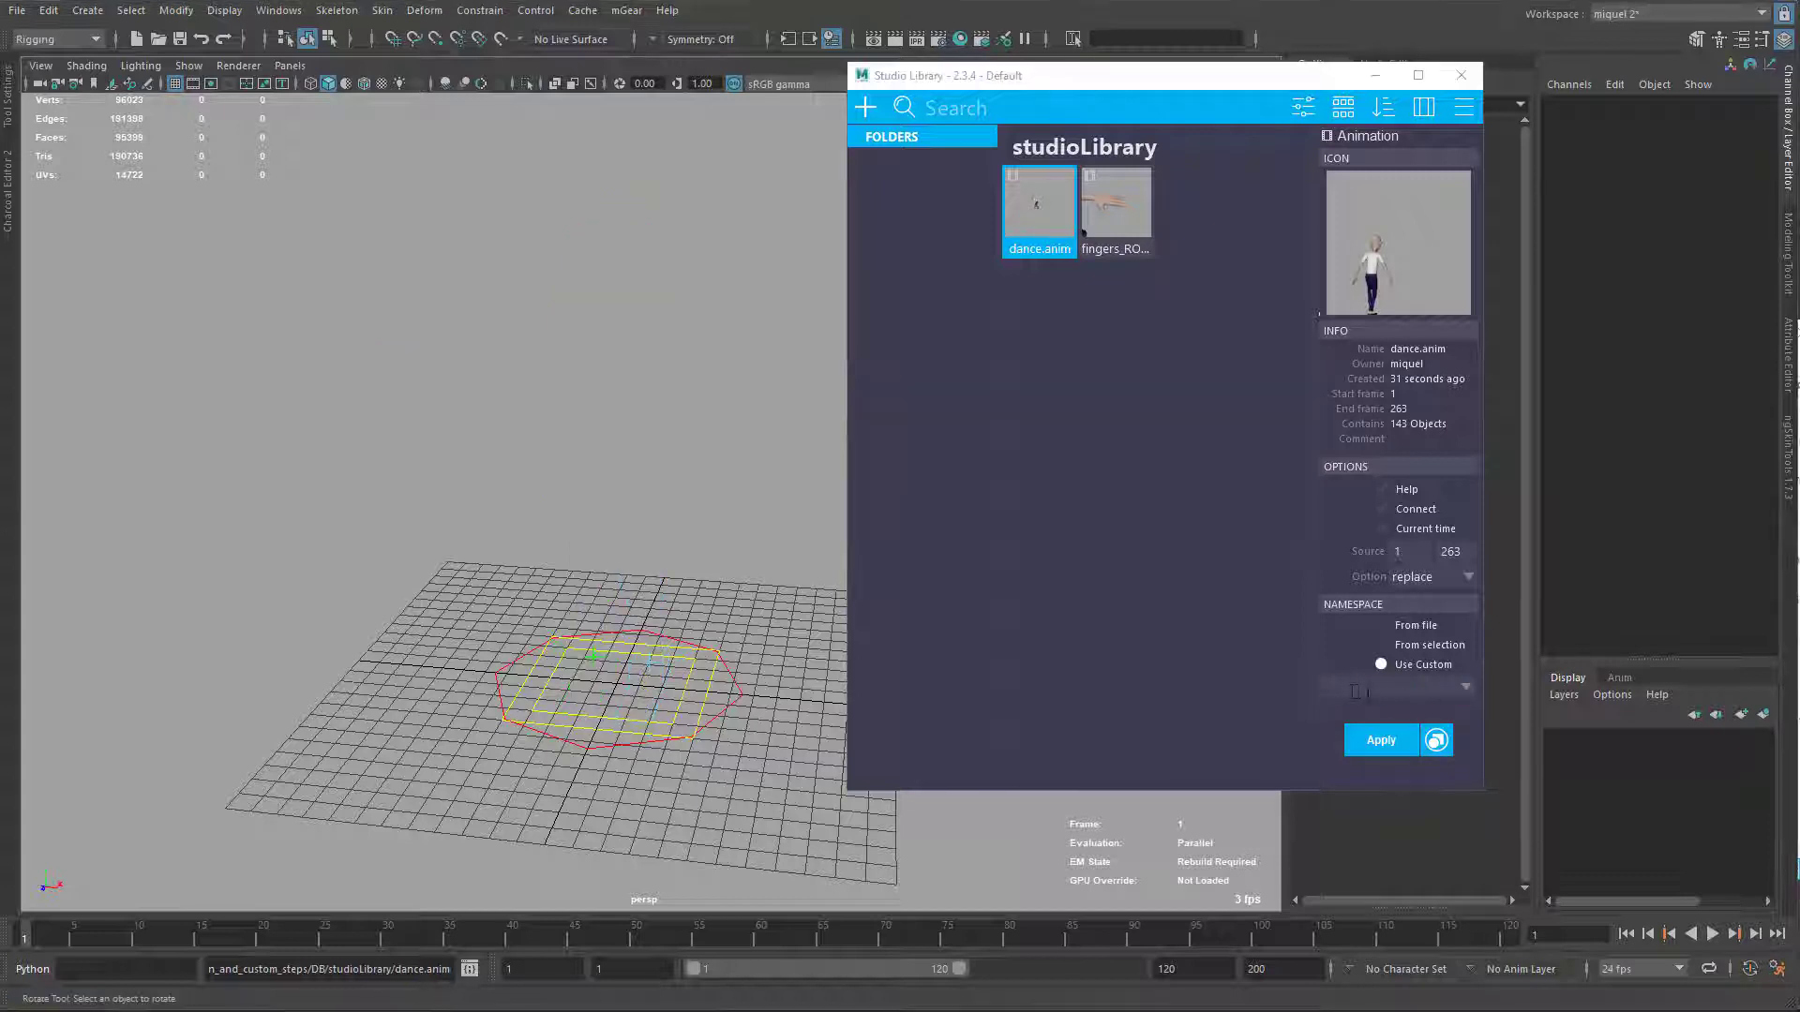
left_click(1459, 81)
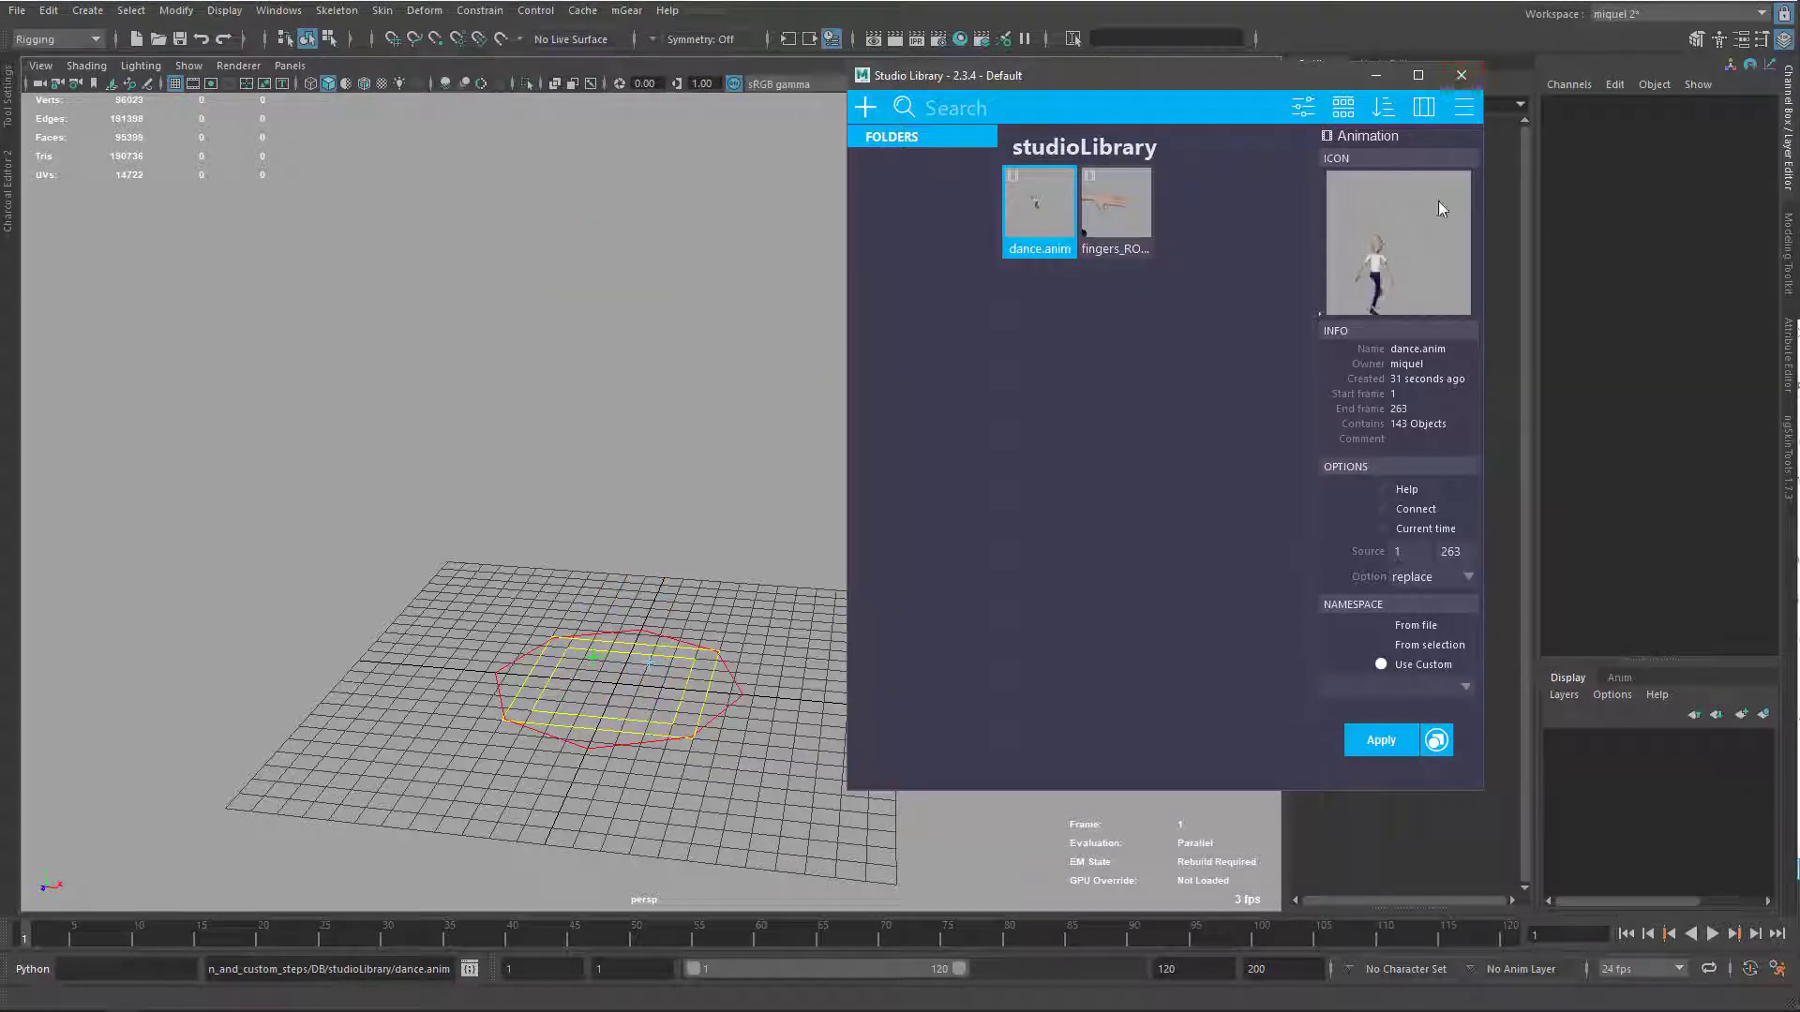
left_click(1460, 75)
Play back the dance animation, extend the playback range to frame 200, and stop playback
scroll(819, 515, "down", 5)
left_click_drag(823, 616, 919, 618, "alt")
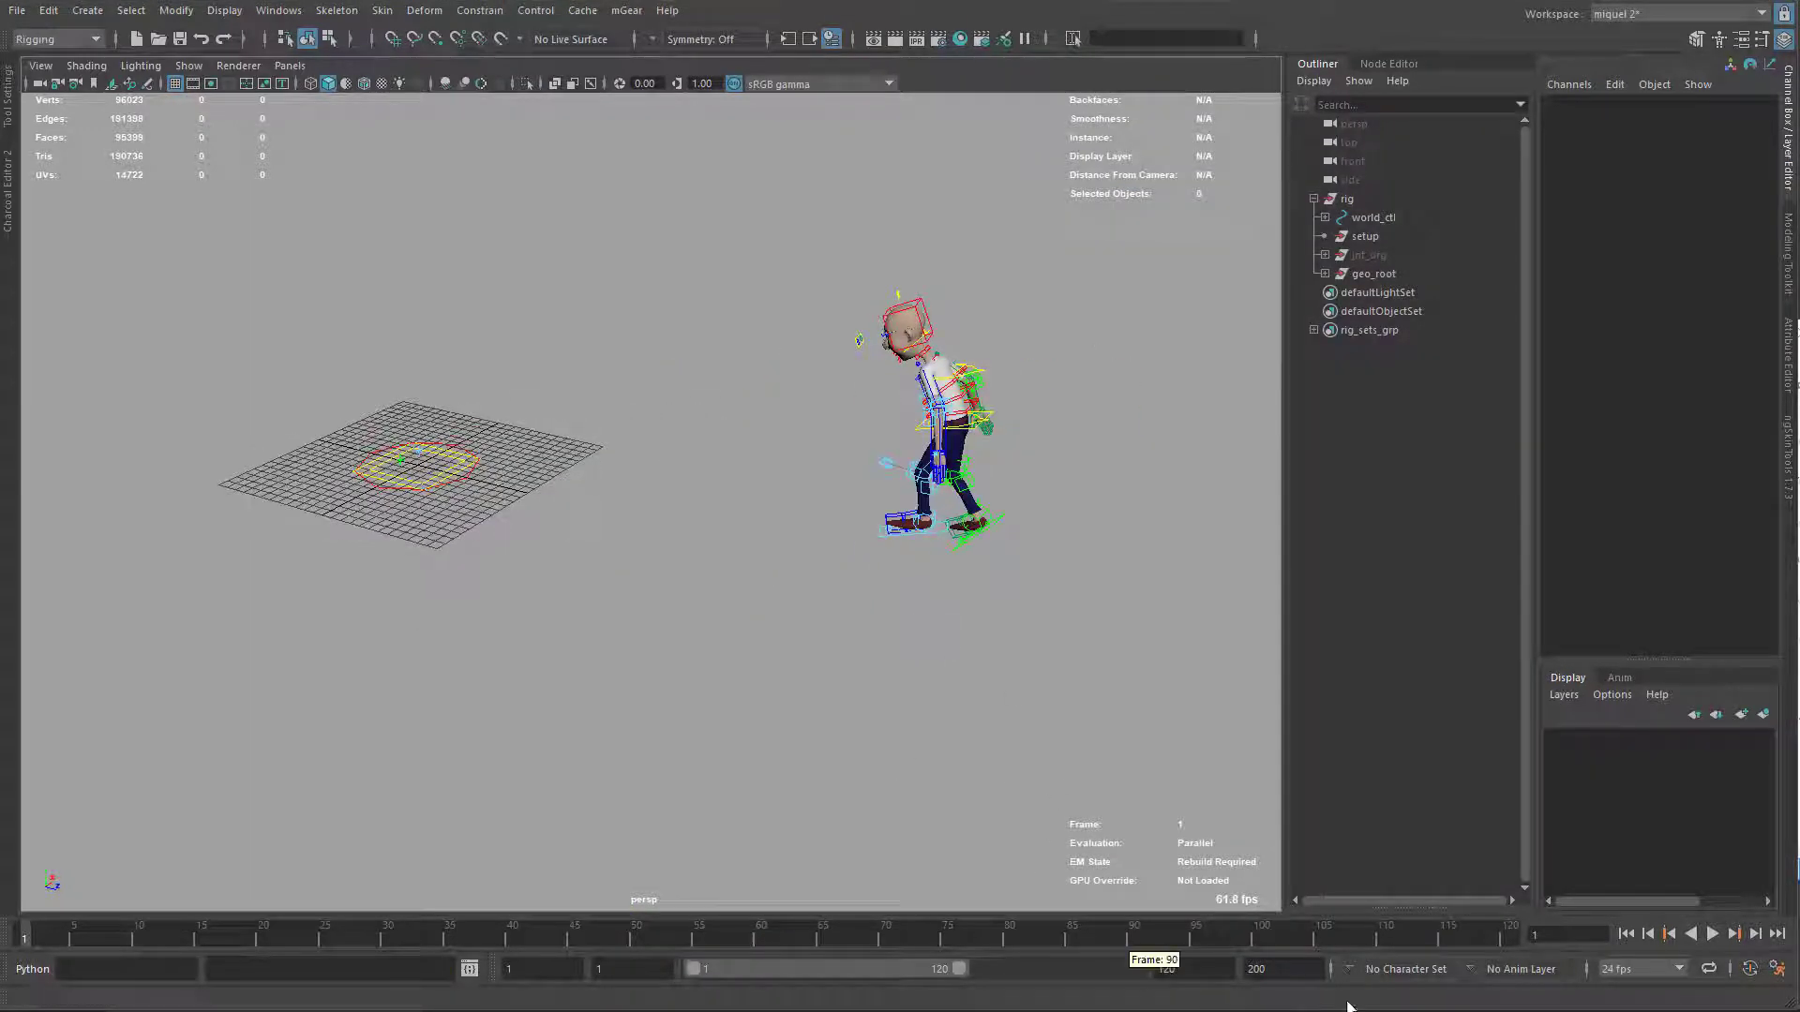
left_click(1710, 936)
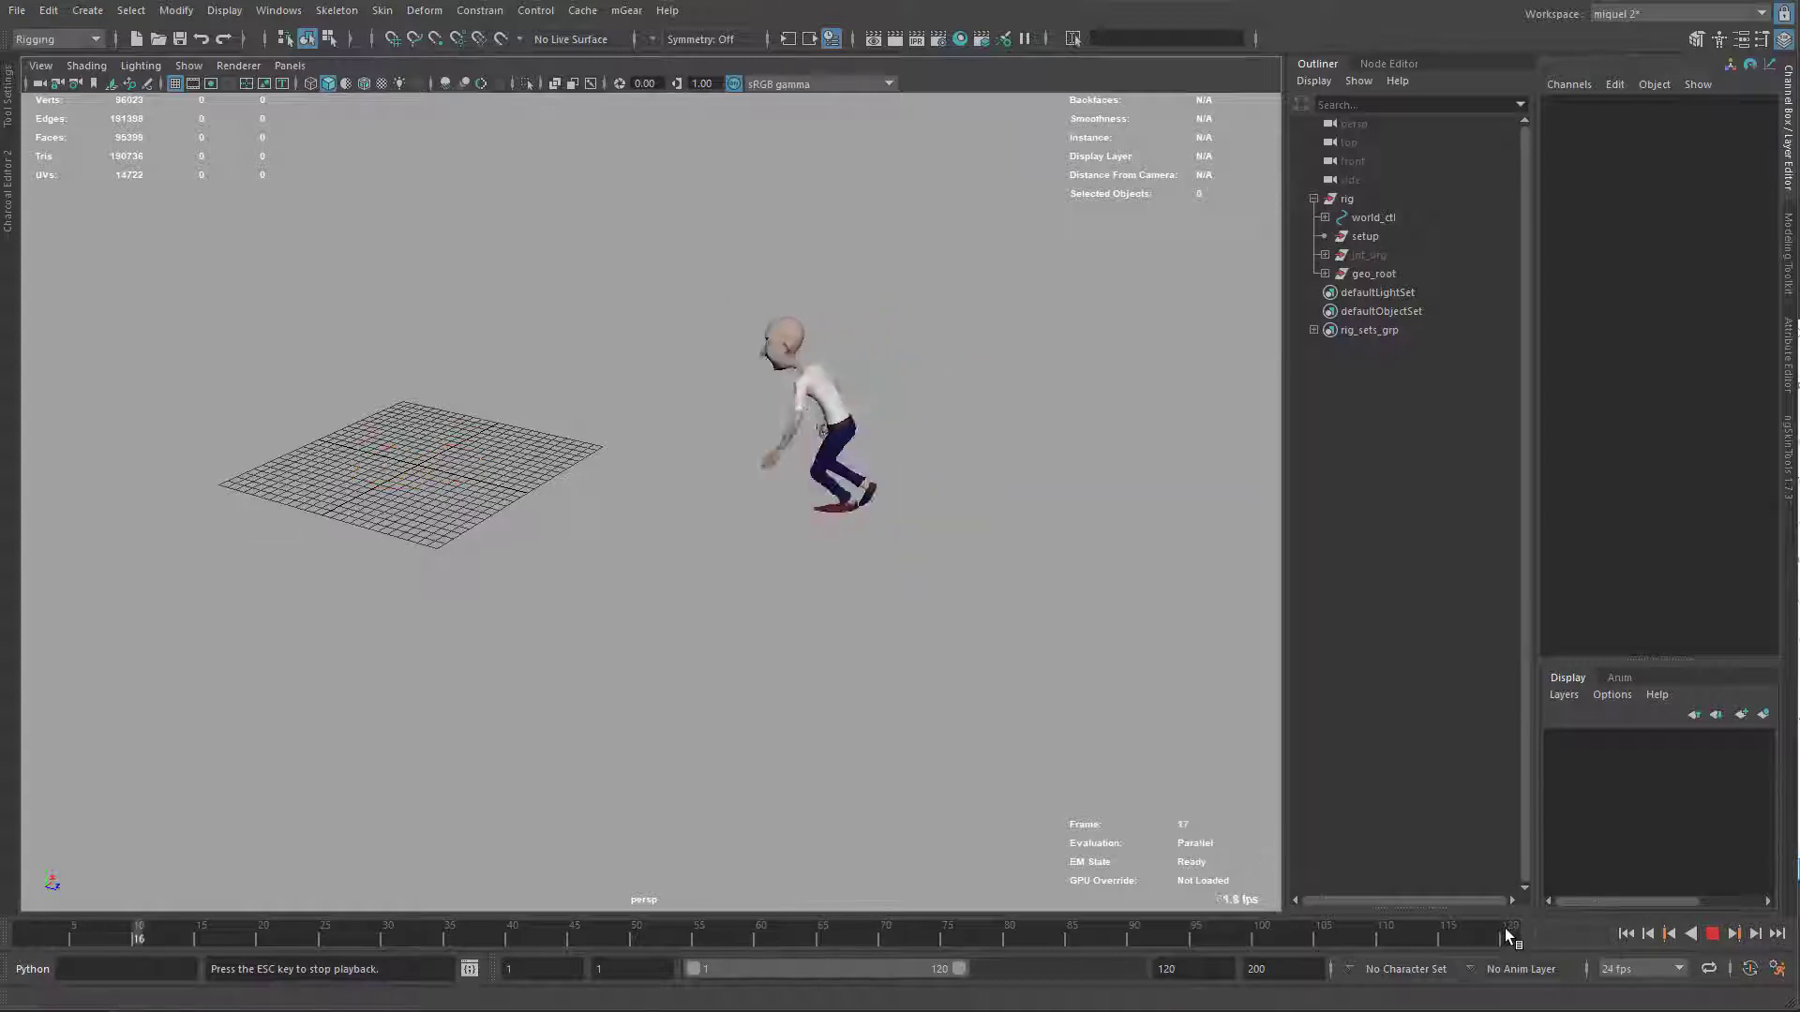
key("e")
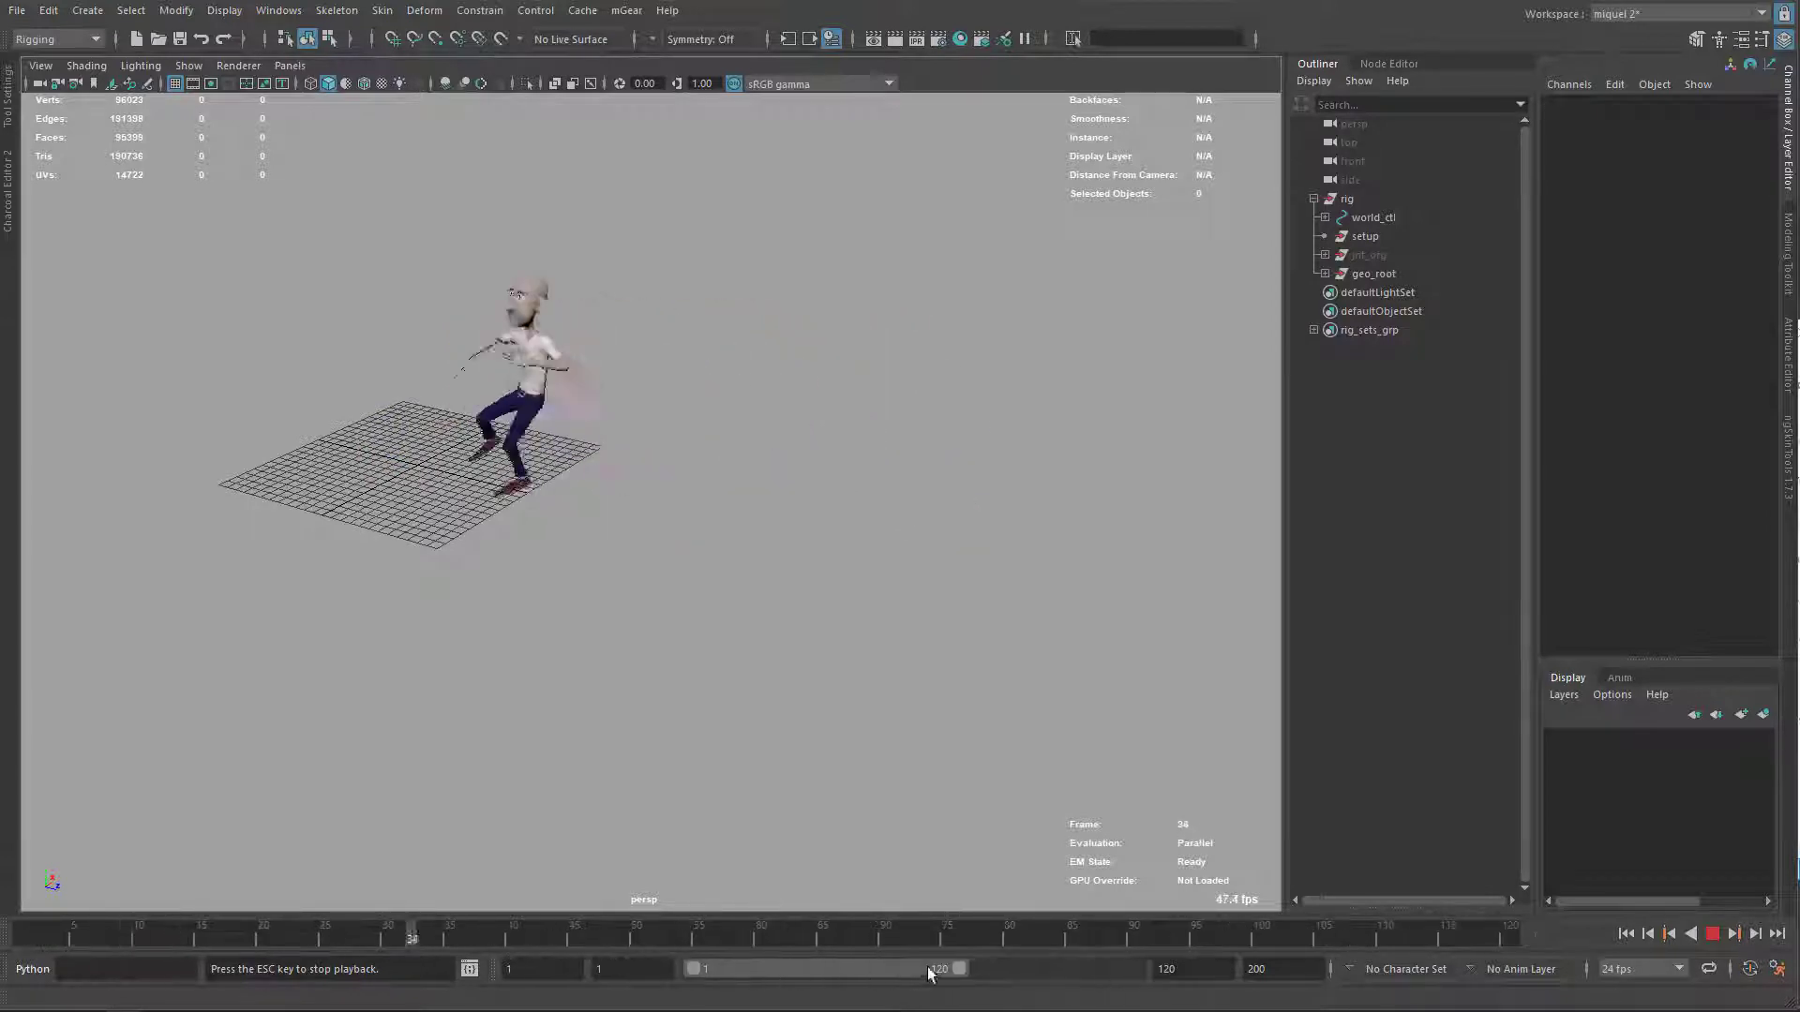
left_click_drag(958, 968, 1132, 969)
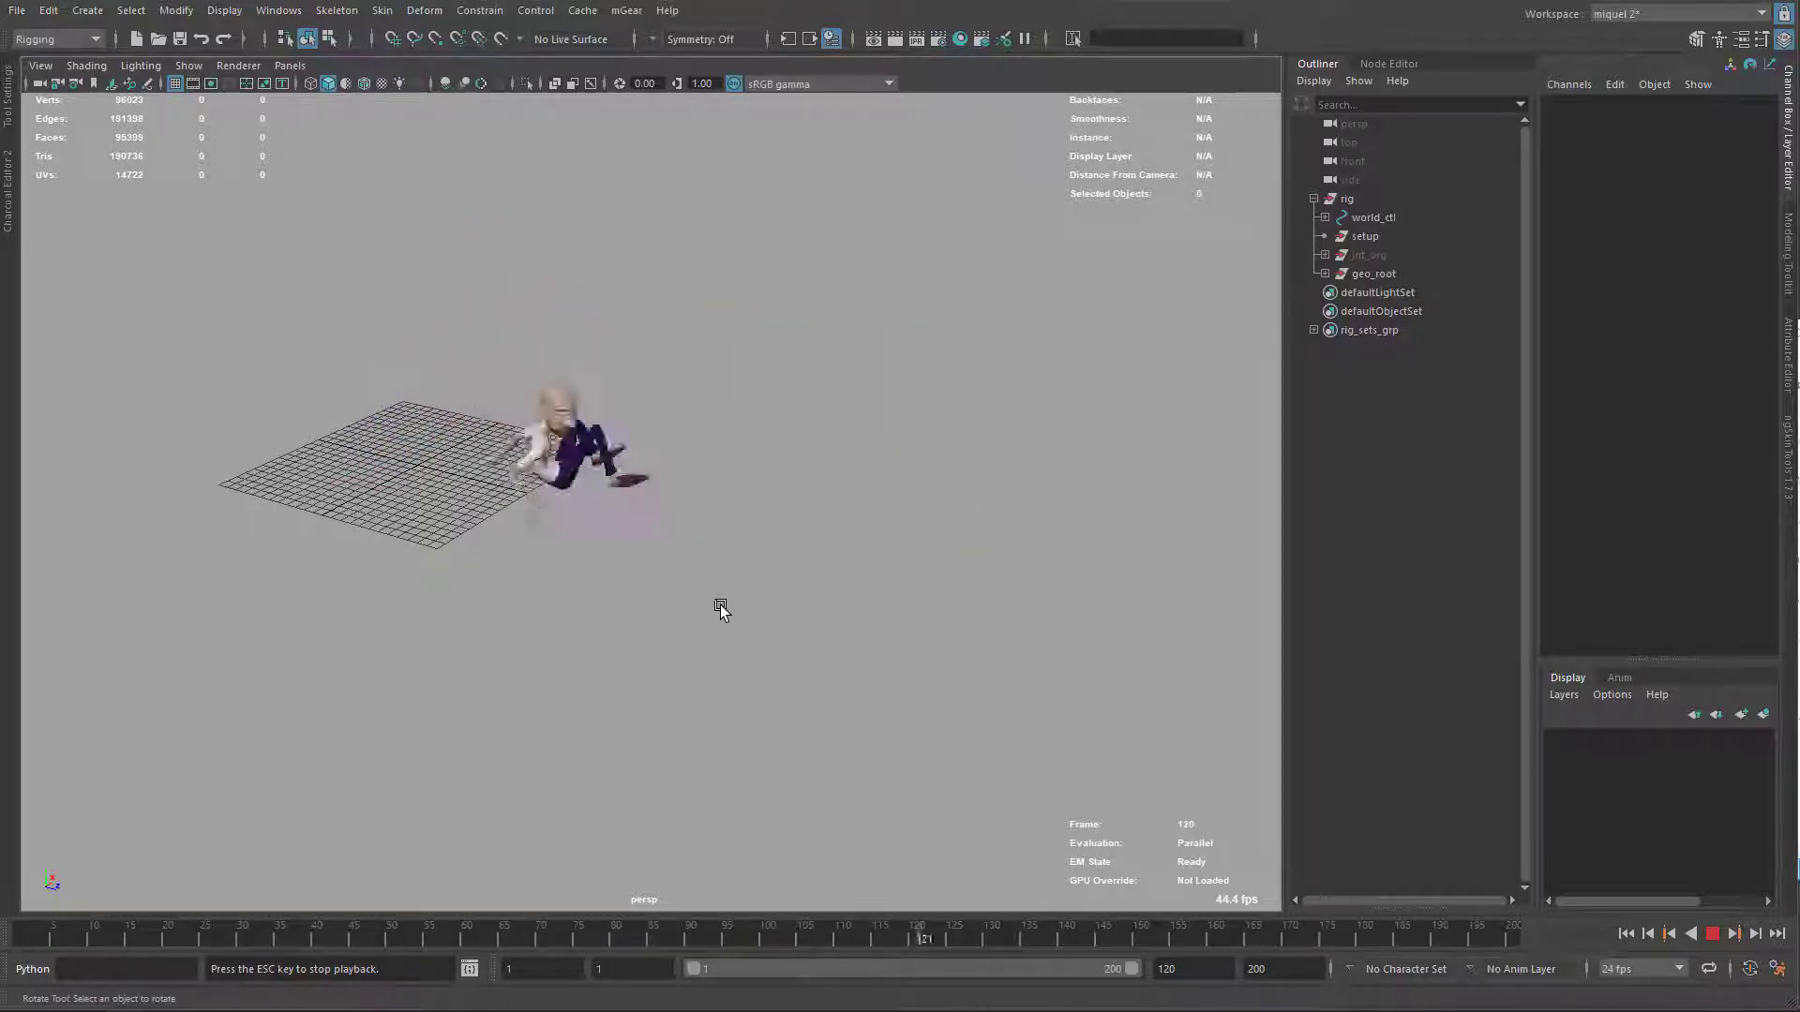
left_click(1708, 937)
Select the character's body controls and frame them in a close front view
left_click_drag(603, 471, 747, 498, "alt")
right_click_drag(747, 498, 975, 507, "alt")
left_click_drag(975, 506, 279, 472, "alt")
left_click(150, 370)
key("f")
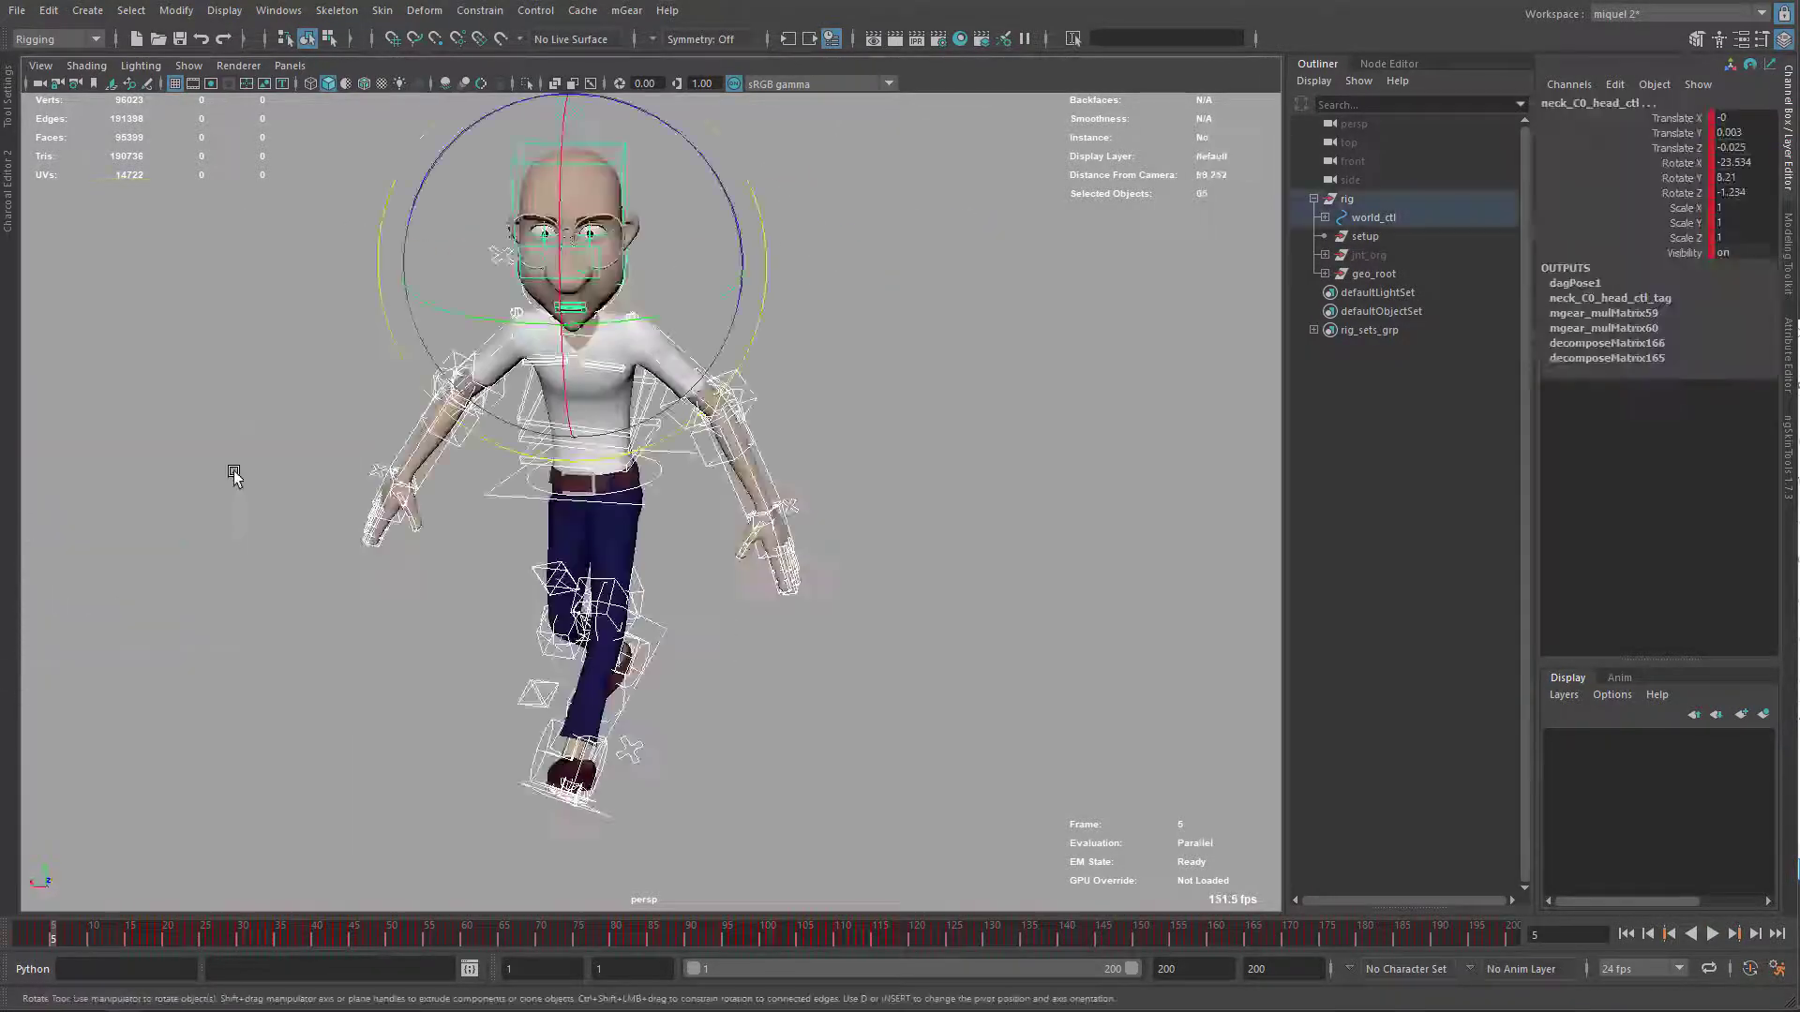
Deselect all controls and hide the rig's control curves so only the character's geometry shows
left_click(882, 527)
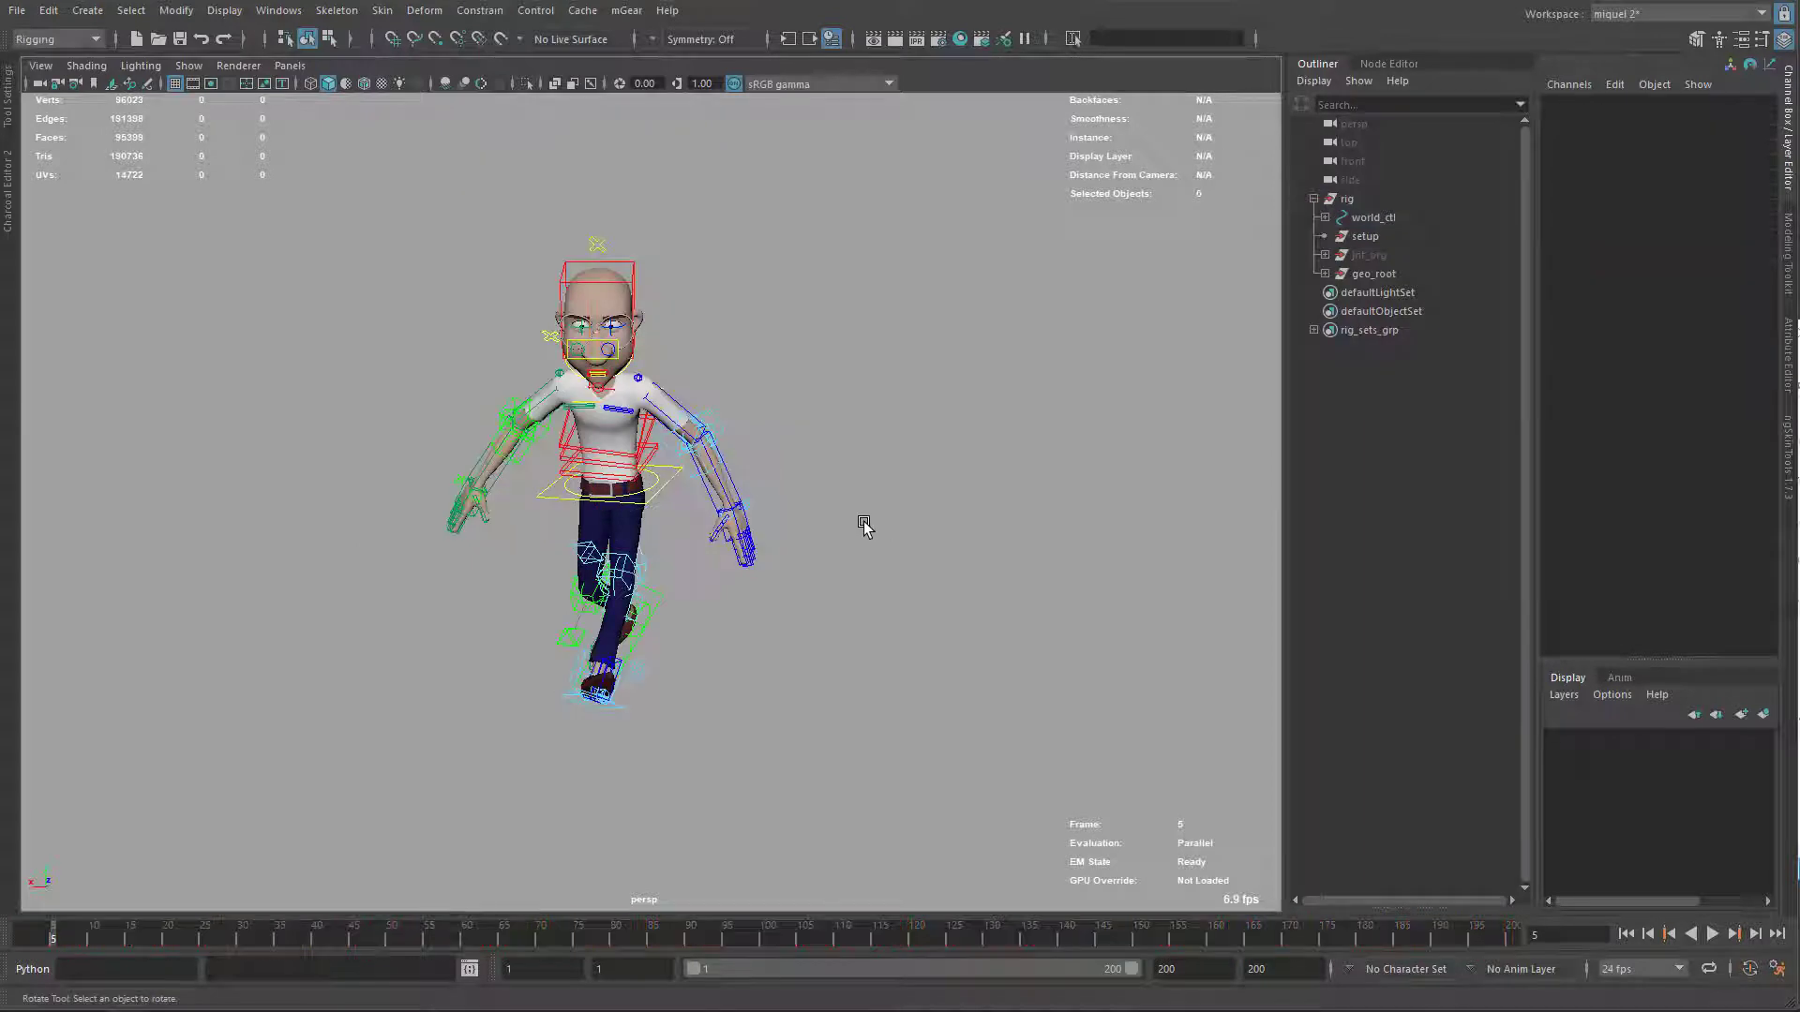
key("alt+1")
scroll(792, 464, "up", 2)
mouse_move(669, 542)
middle_mouse_down("alt")
mouse_move(651, 510)
mouse_move(675, 528)
middle_mouse_up("alt")
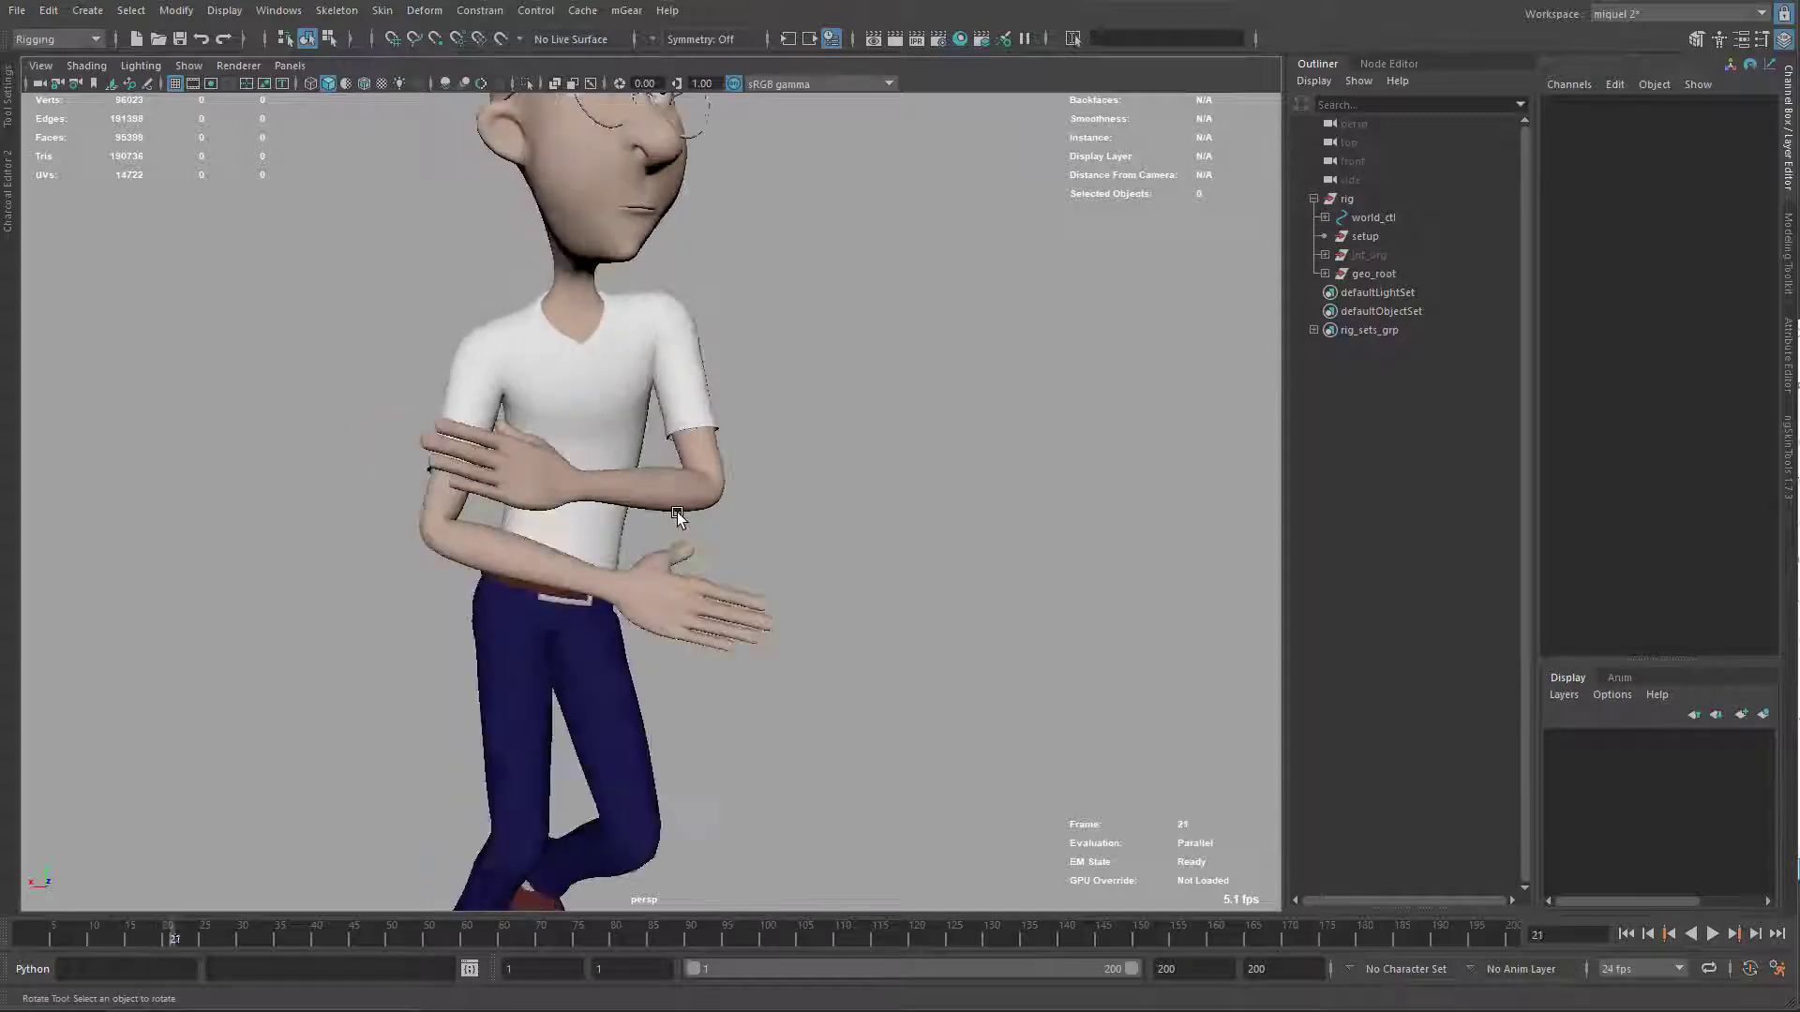
Examine the character's deformation through the dance from several angles, advancing the timeline to frame 77
scroll(681, 512, "down", 5)
left_click_drag(791, 550, 618, 600, "alt")
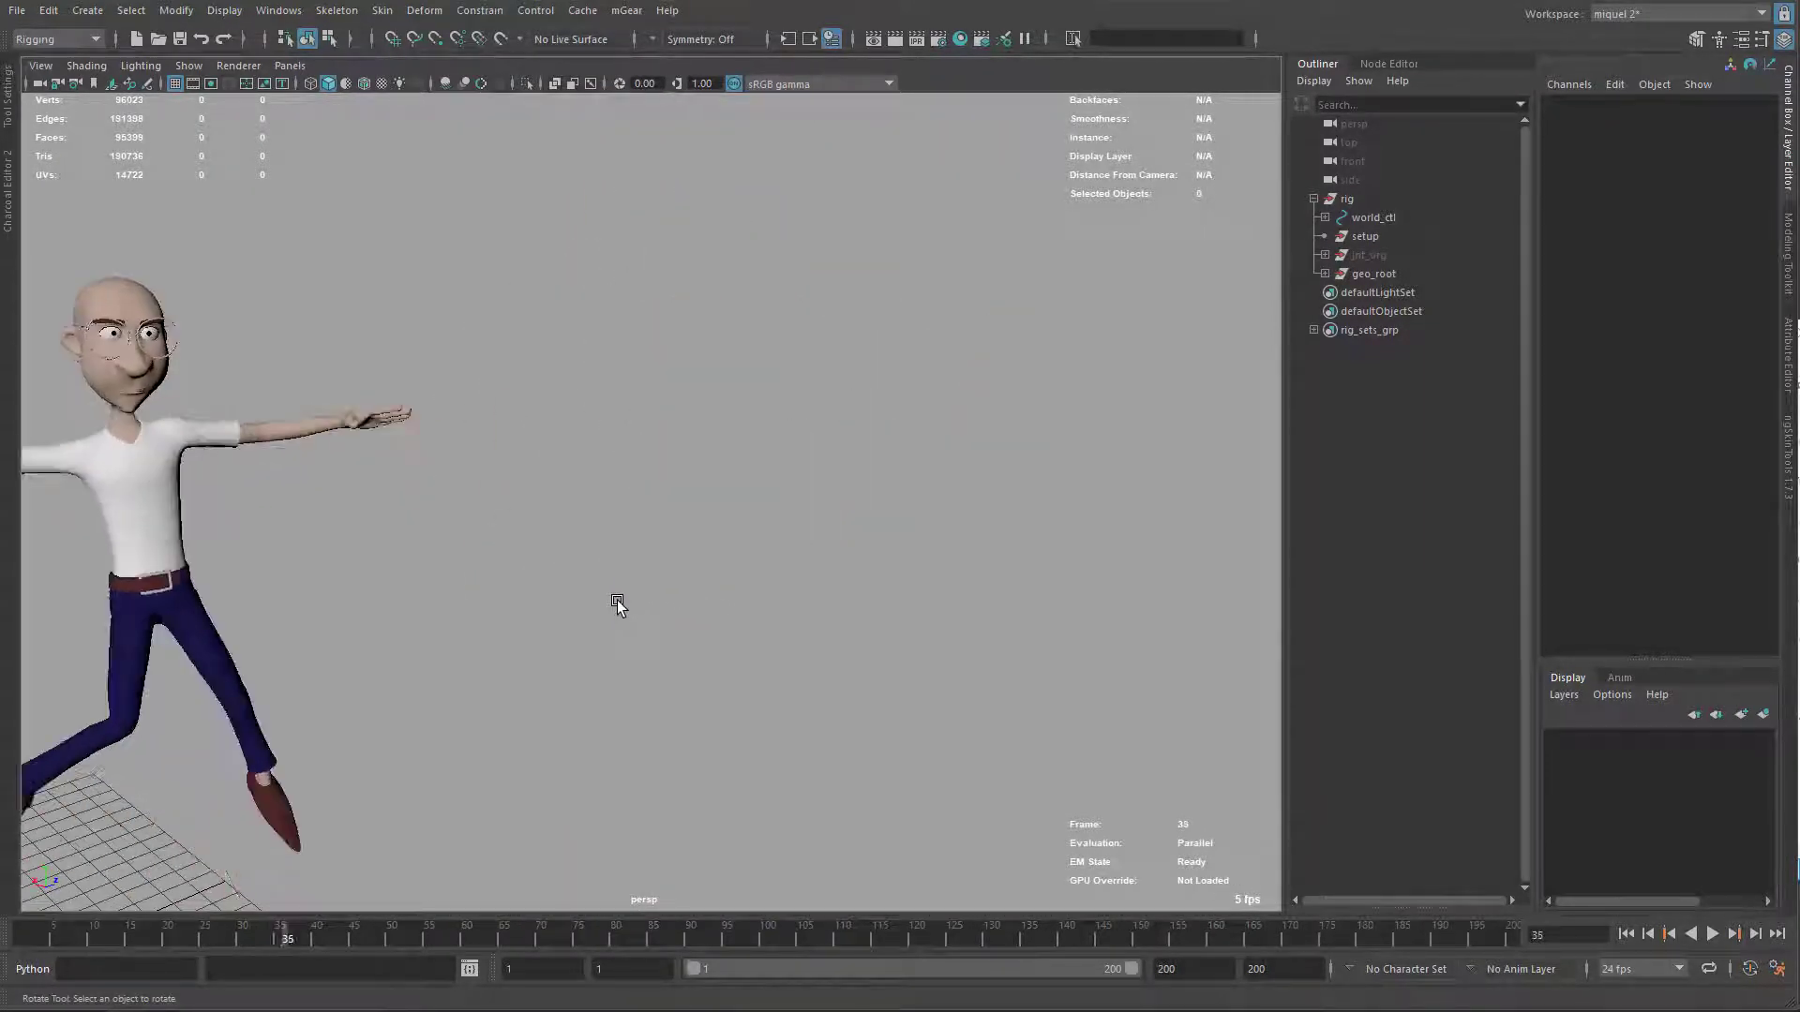
middle_click_drag(313, 626, 611, 554, "alt")
mouse_move(604, 533)
left_mouse_down("alt")
mouse_move(671, 574)
mouse_move(602, 547)
left_mouse_up("alt")
middle_click_drag(603, 546, 662, 588, "alt")
right_click_drag(664, 591, 757, 617, "alt")
left_click_drag(757, 617, 807, 521, "alt")
right_click_drag(808, 547, 569, 658, "alt")
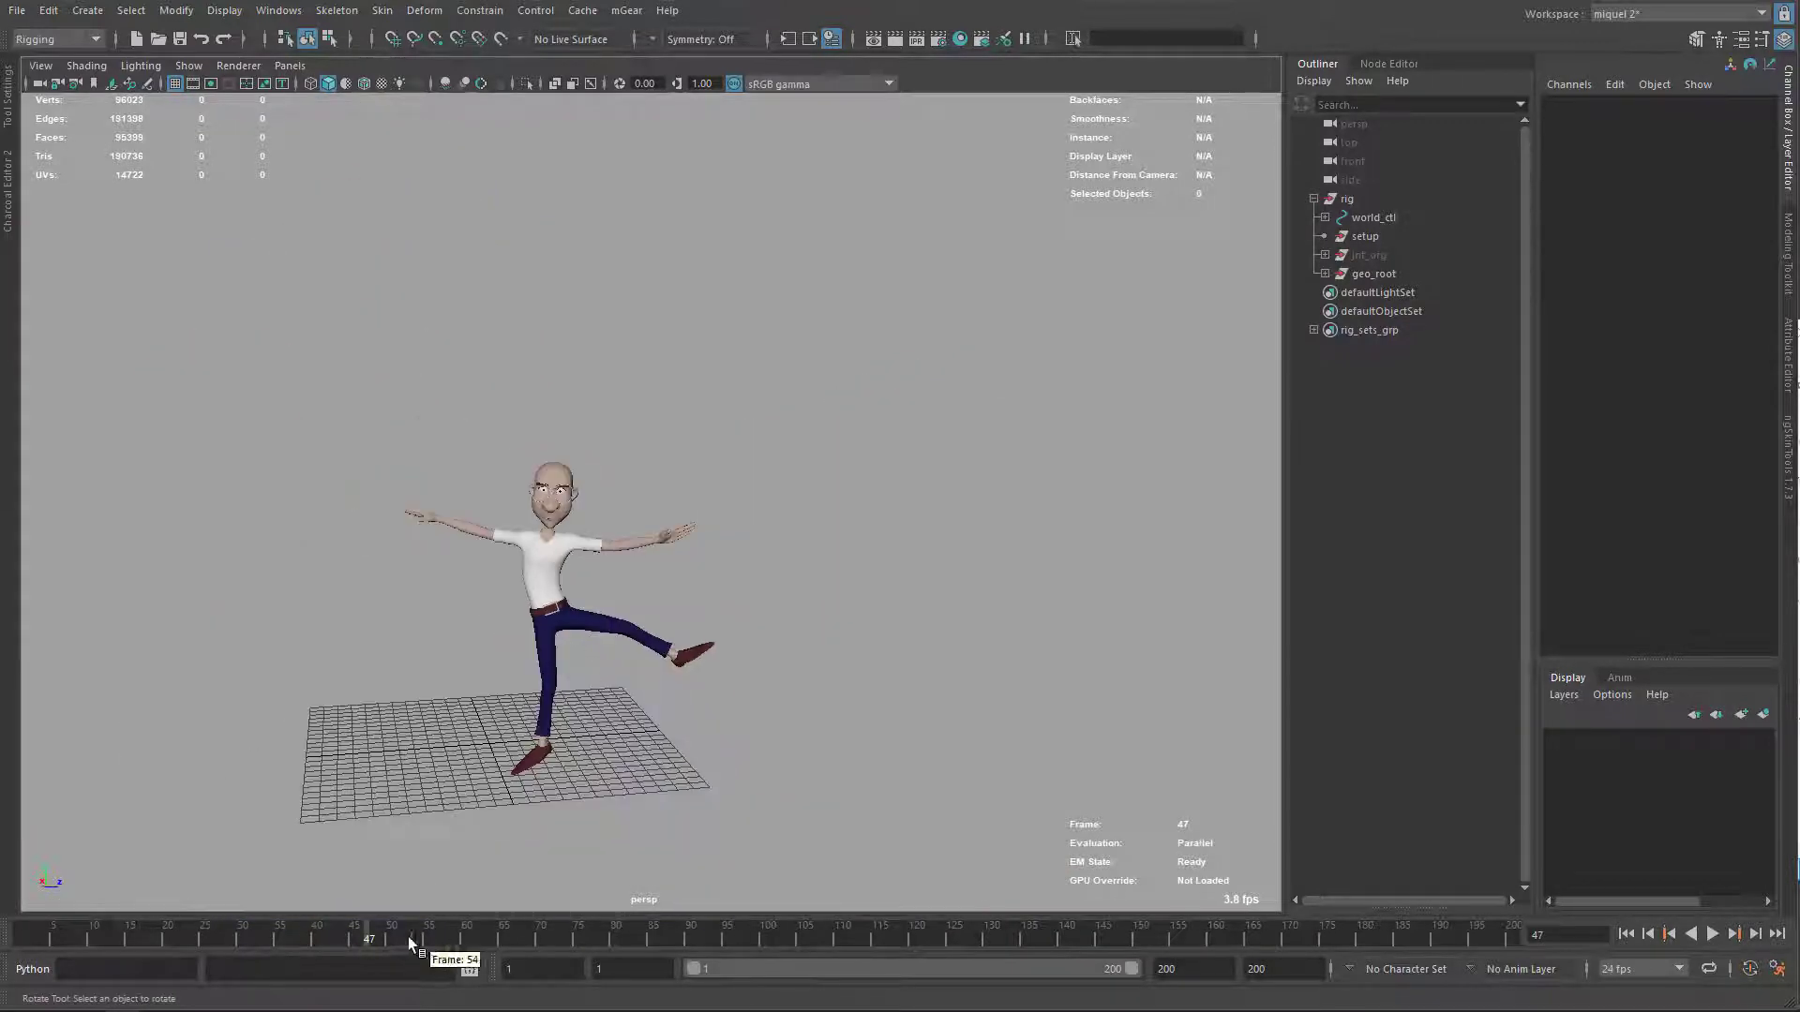
left_click_drag(420, 934, 594, 933)
left_click_drag(669, 570, 488, 429, "alt")
Select the shirt mesh and slide the Envelope of shirt_geo_blendShape to test its corrective shapes in a close view
left_click(1372, 274)
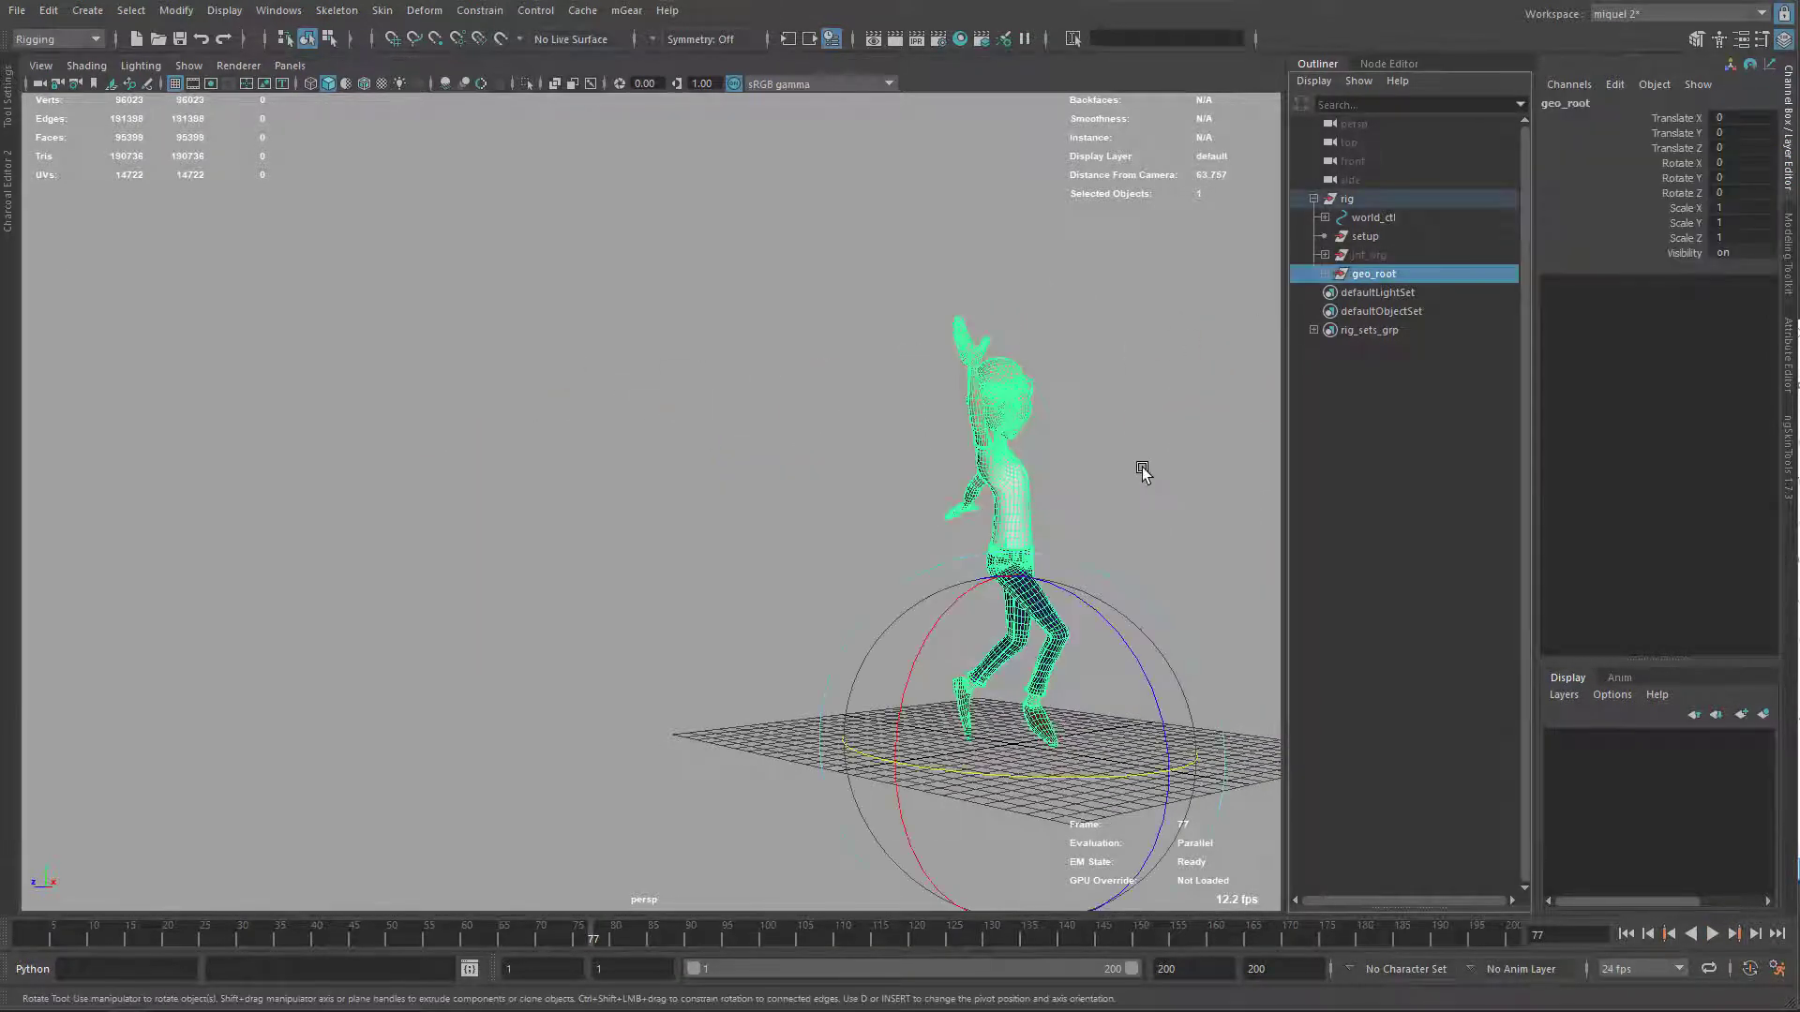
left_click(1001, 506)
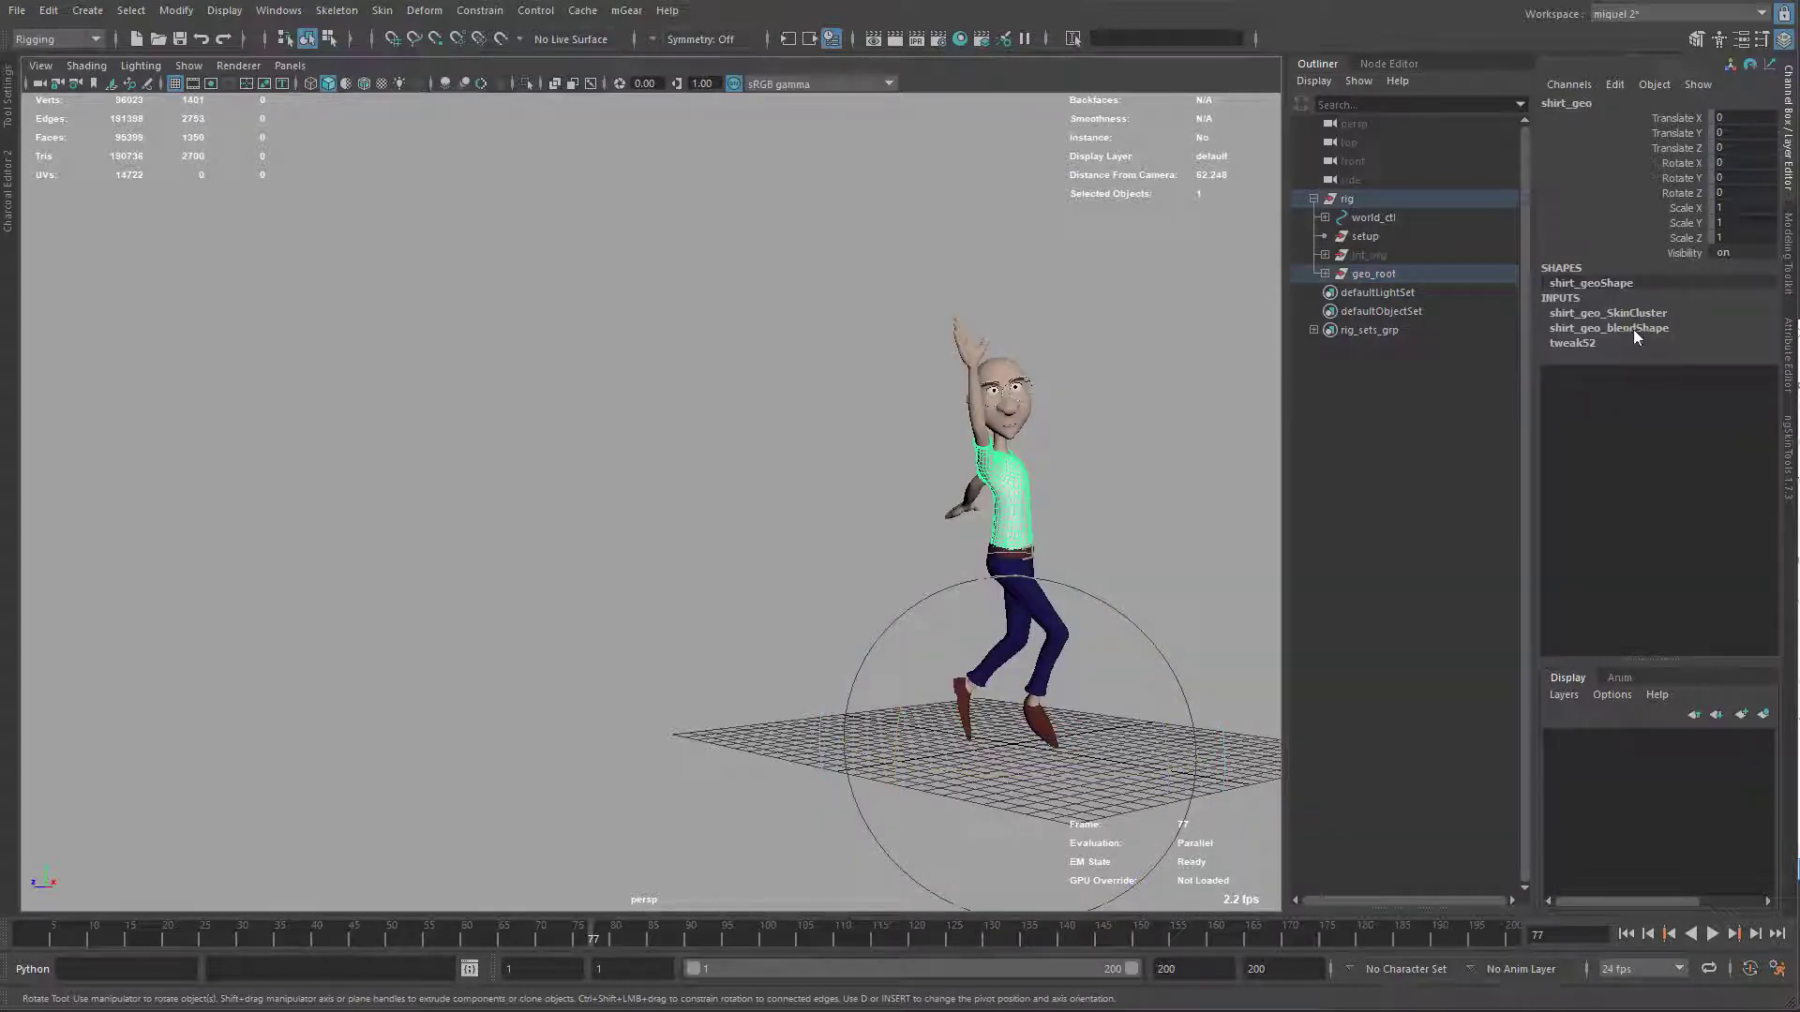
left_click(1633, 328)
left_click(1667, 344)
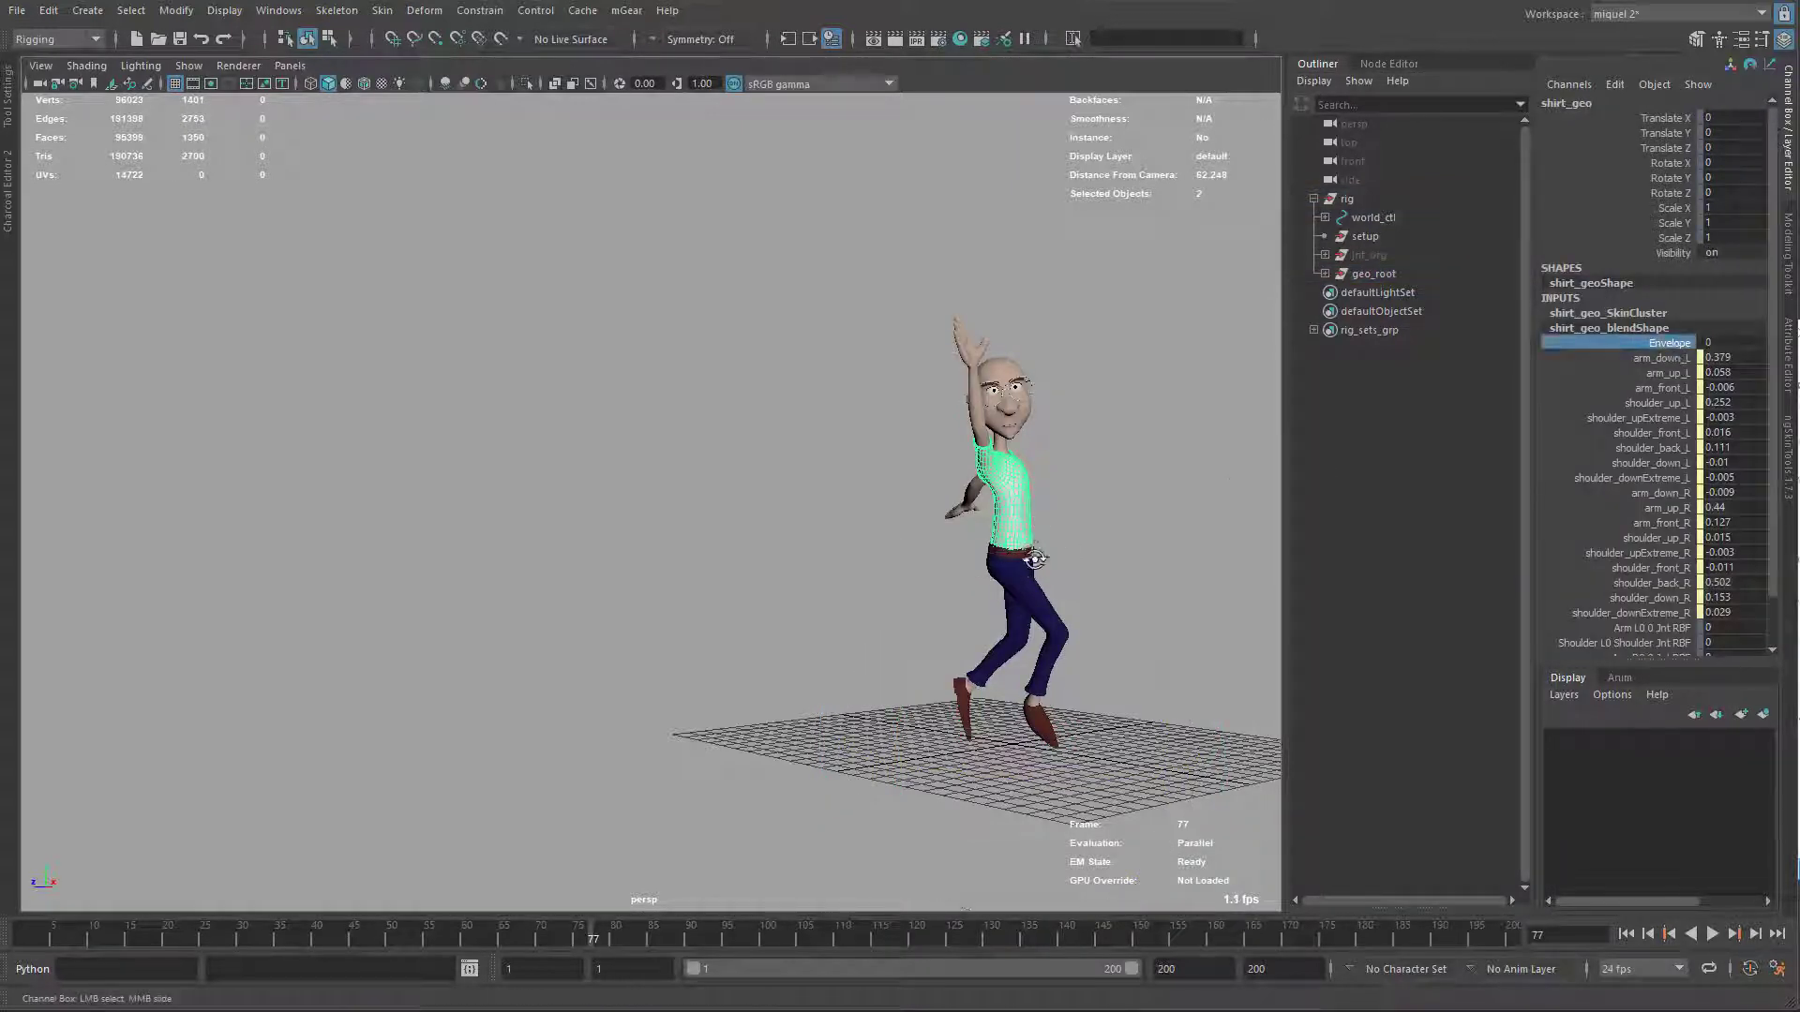
left_click_drag(998, 561, 942, 526, "alt")
key("f")
right_click_drag(942, 527, 841, 544, "alt")
mouse_move(841, 543)
middle_mouse_down()
mouse_move(622, 538)
mouse_move(880, 546)
mouse_move(842, 536)
middle_mouse_up()
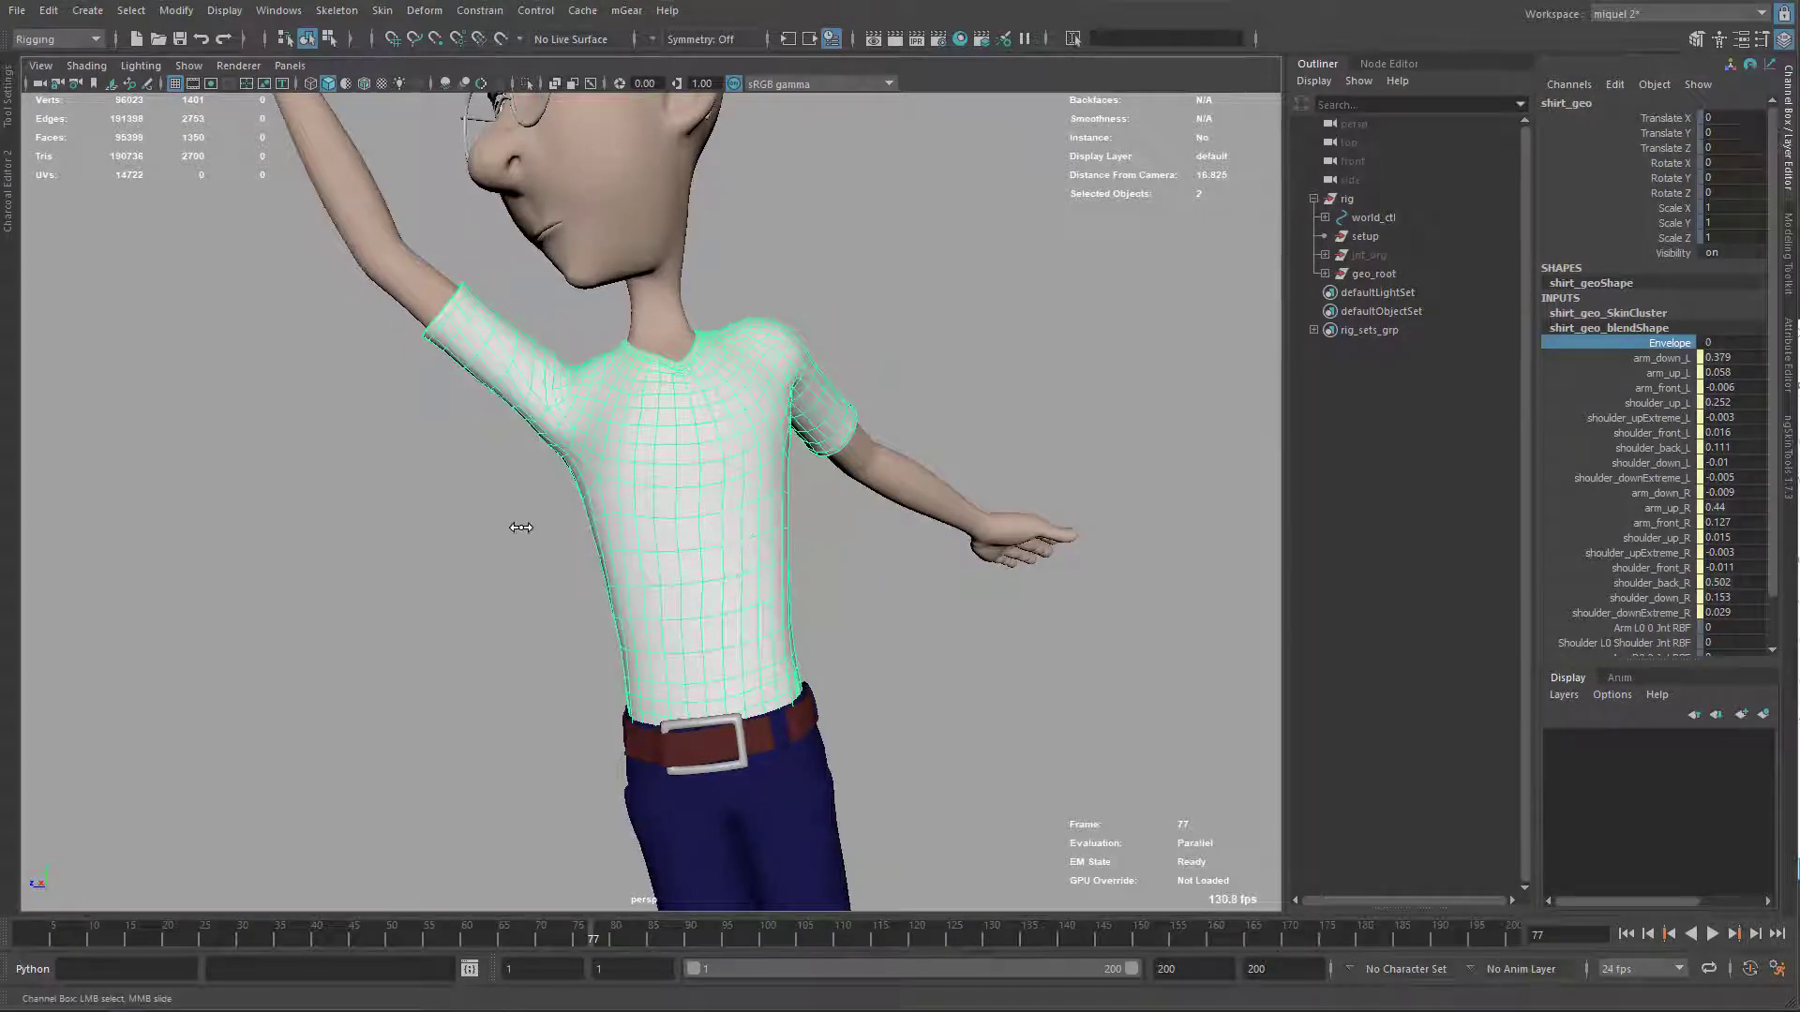
right_click_drag(879, 545, 788, 643, "alt")
Deselect the shirt and examine the character's full pose at frame 77 from several angles
left_click(806, 679)
left_click_drag(806, 679, 986, 621, "alt")
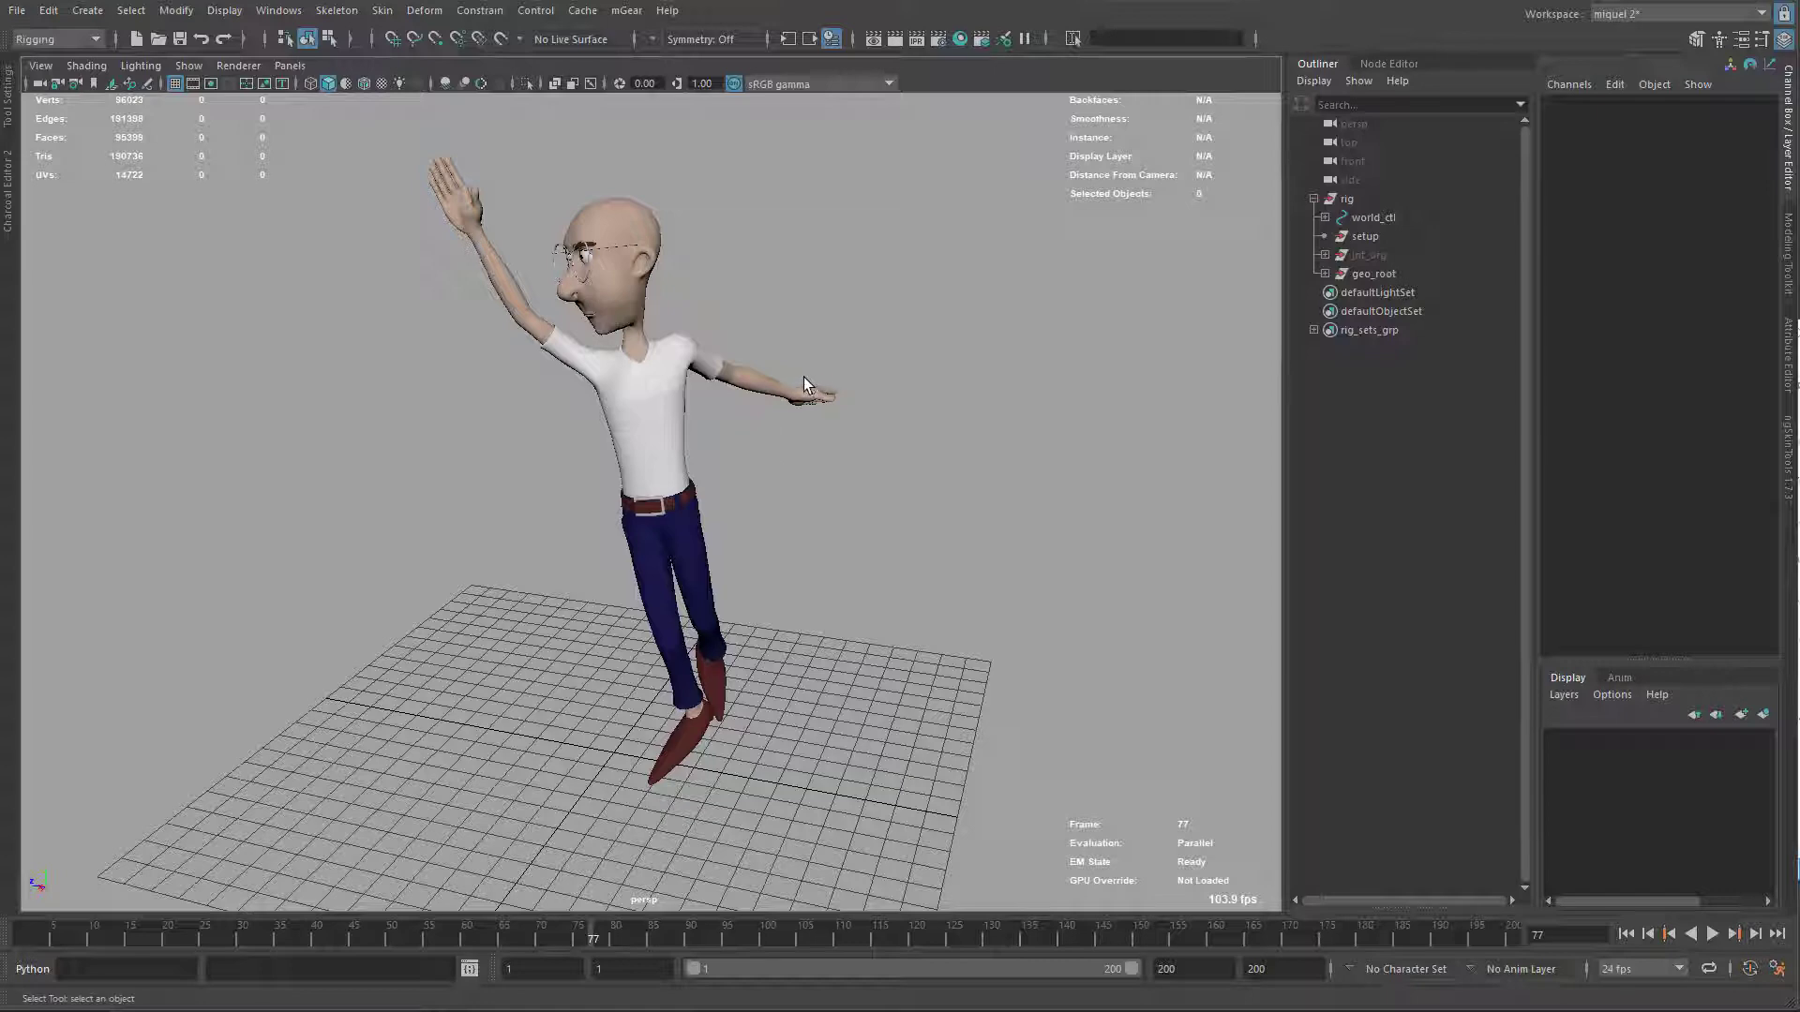
left_click_drag(799, 385, 699, 555, "alt")
left_click_drag(830, 319, 773, 402, "alt")
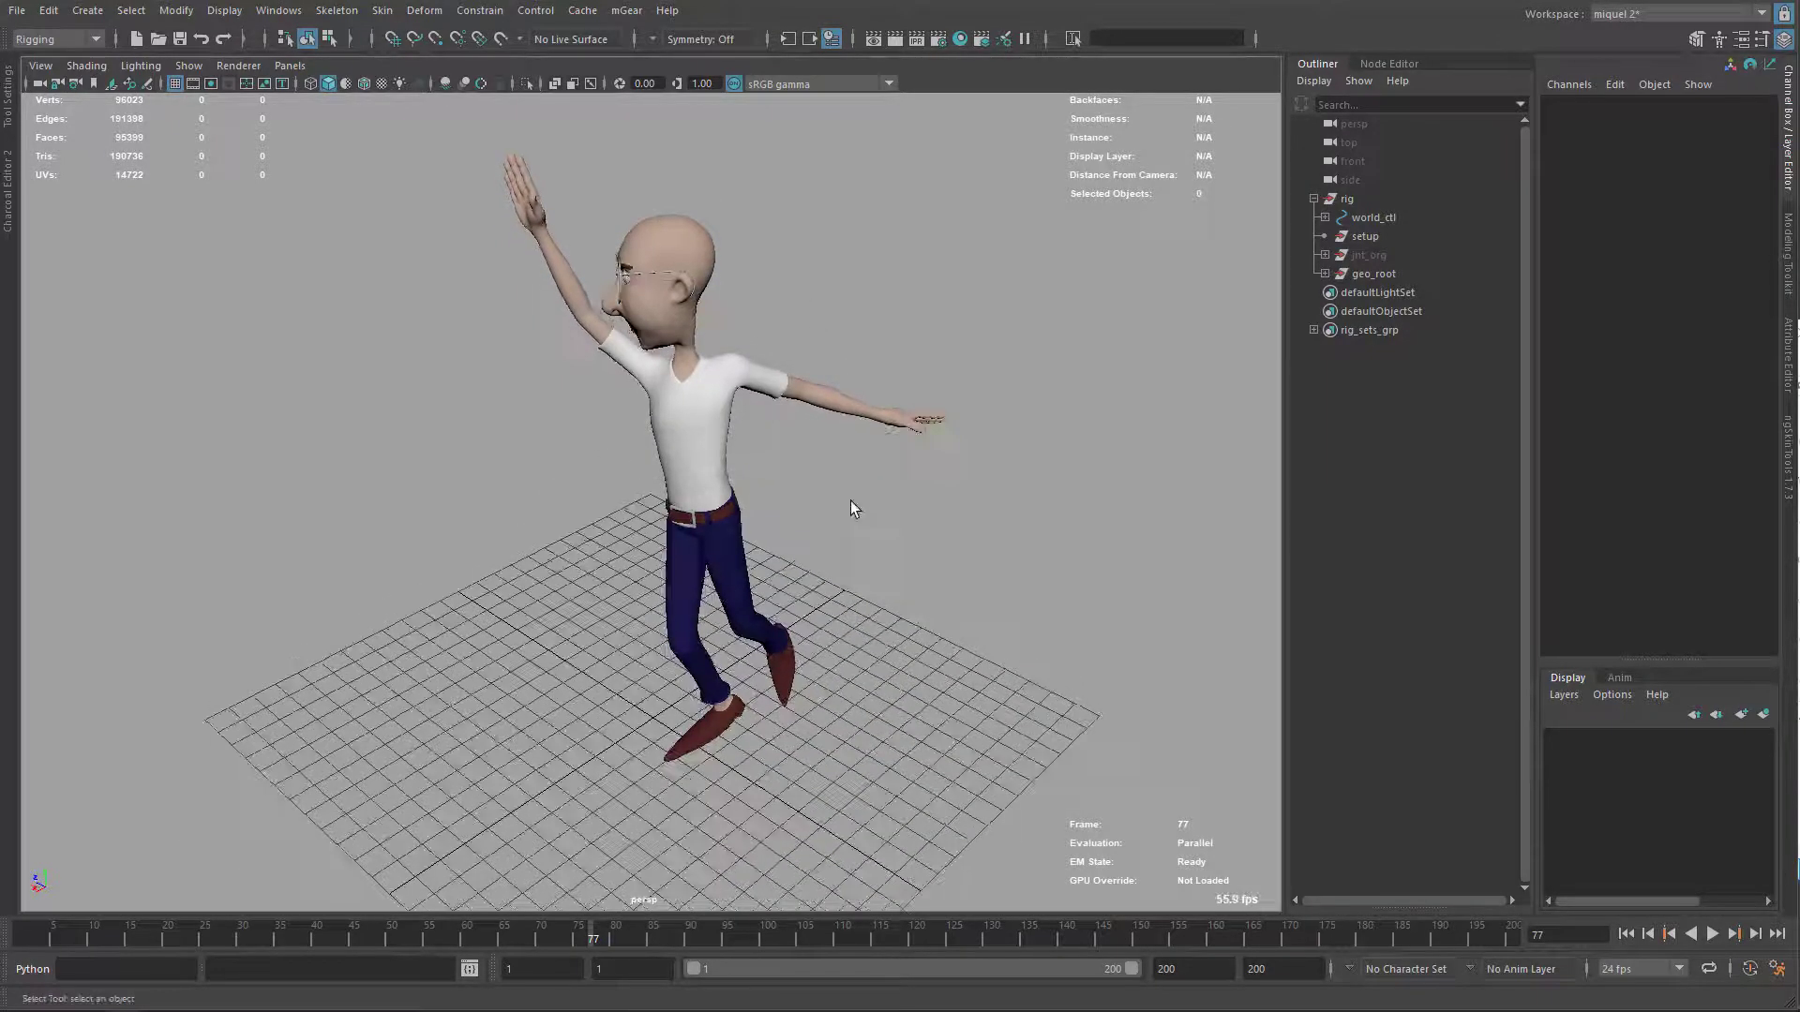
left_click_drag(875, 531, 864, 539, "alt")
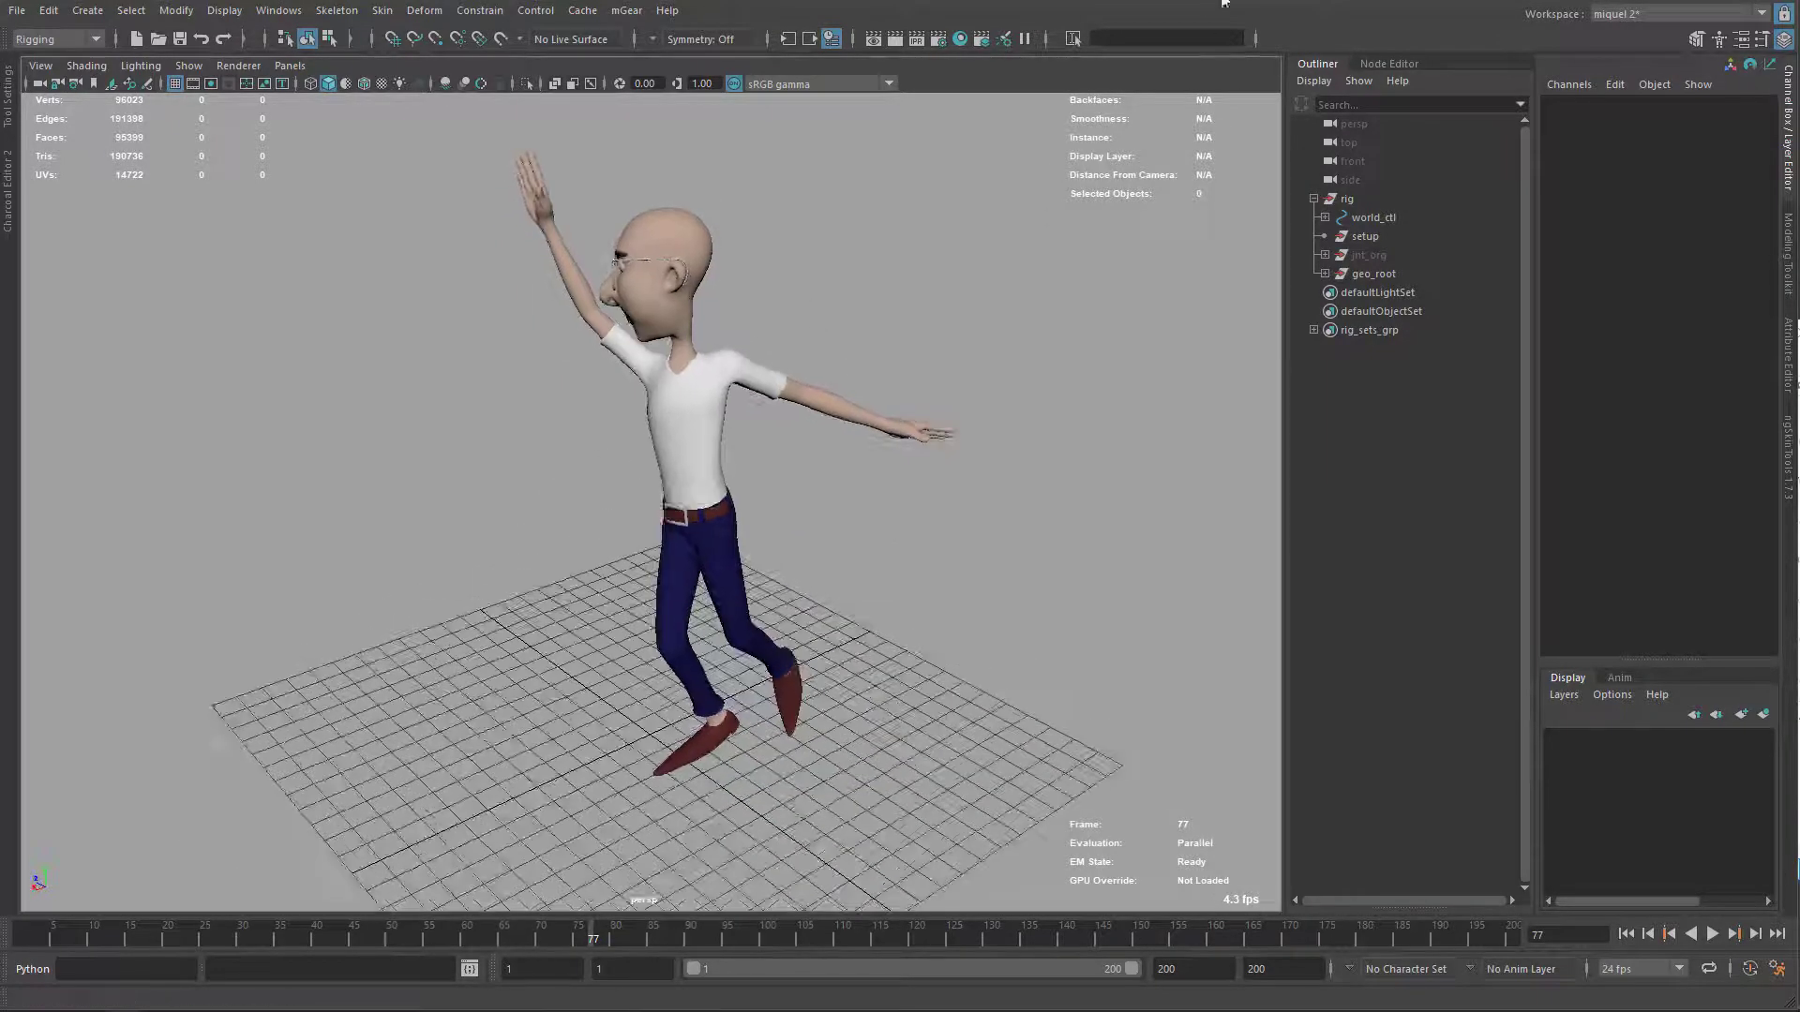